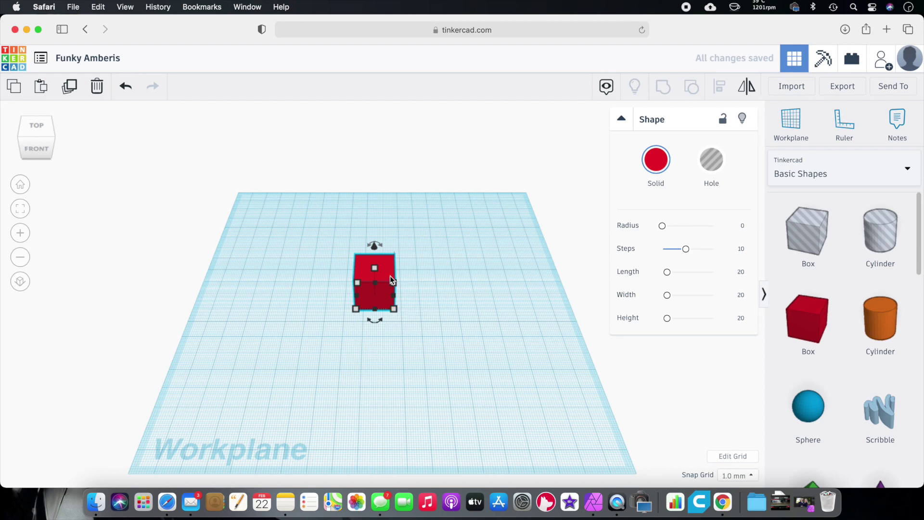
- Resize the red box into a plate 94 mm wide, 94 mm long and 4 mm high
left_click(440, 282)
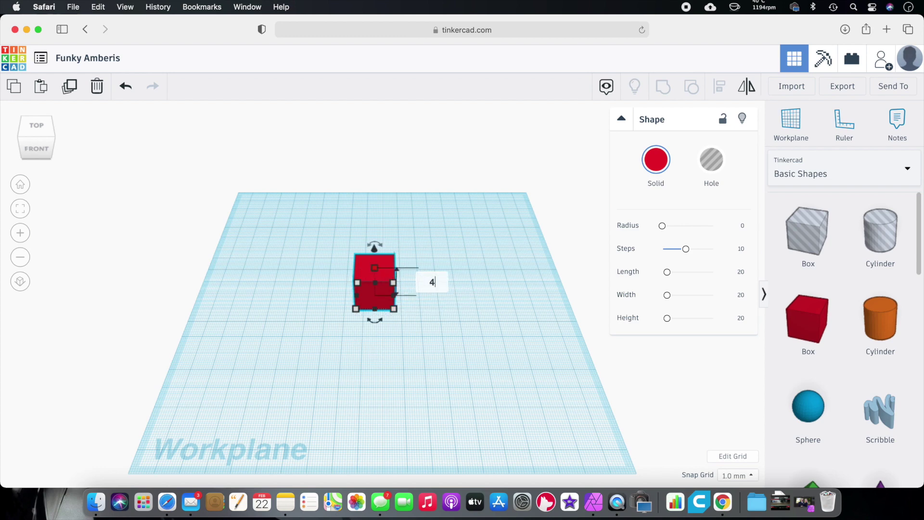
type("4")
key("Return")
scroll(397, 314, "up", 2)
left_click(371, 358)
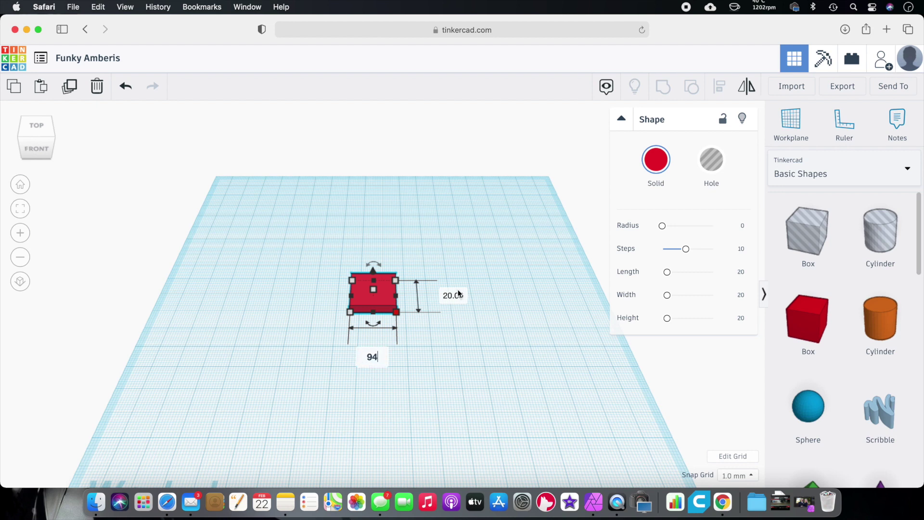
type("94")
key("Return")
key("Return")
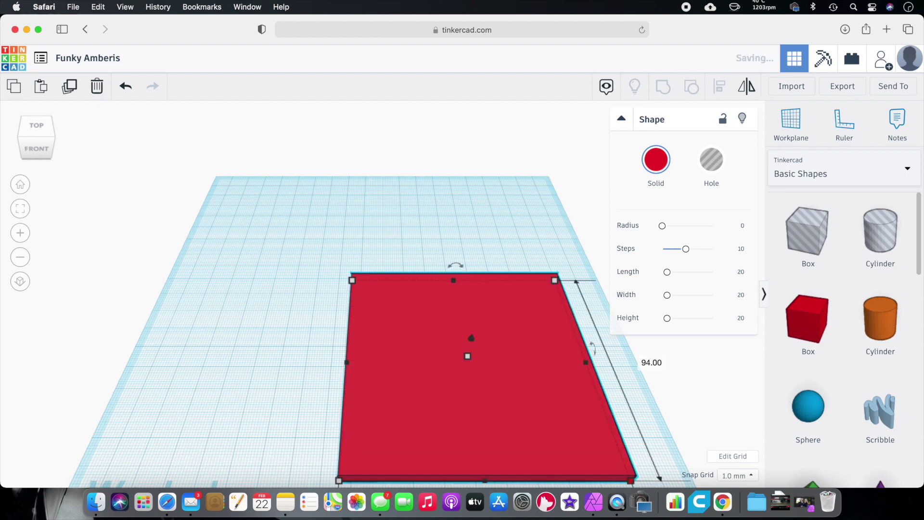
- Move the red plate back and to the left so it lies fully on the workplane
left_click_drag(539, 376, 379, 300)
left_click(477, 339)
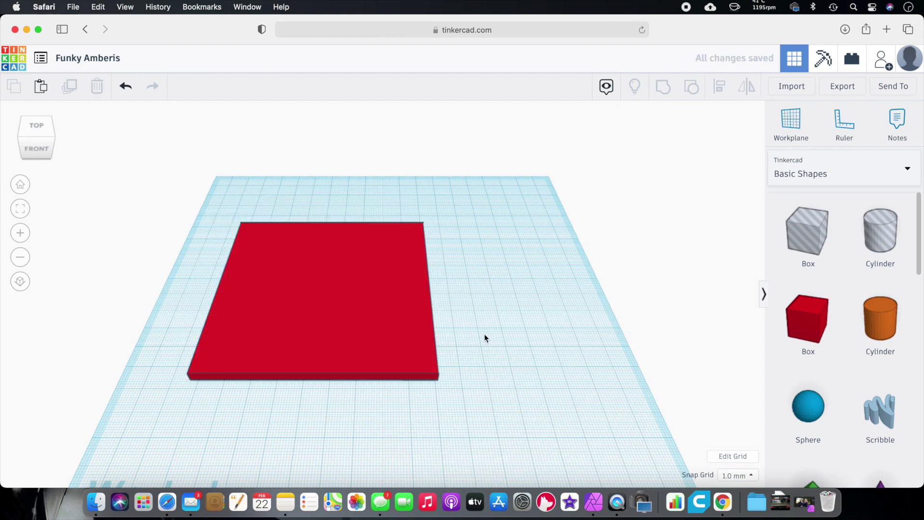
right_click_drag(487, 333, 466, 332)
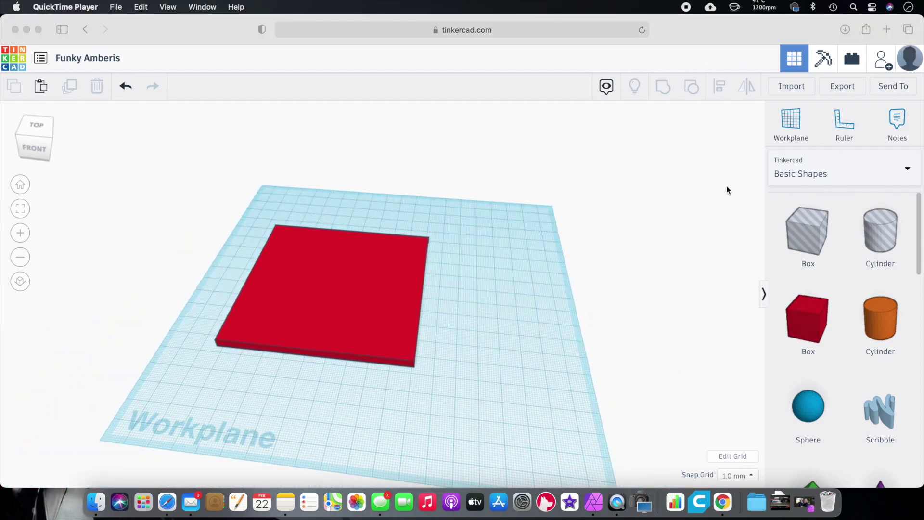
- Browse the complete Shape Generators collection up to page 12 for the MetaFillet shape
left_click(865, 178)
left_click(862, 181)
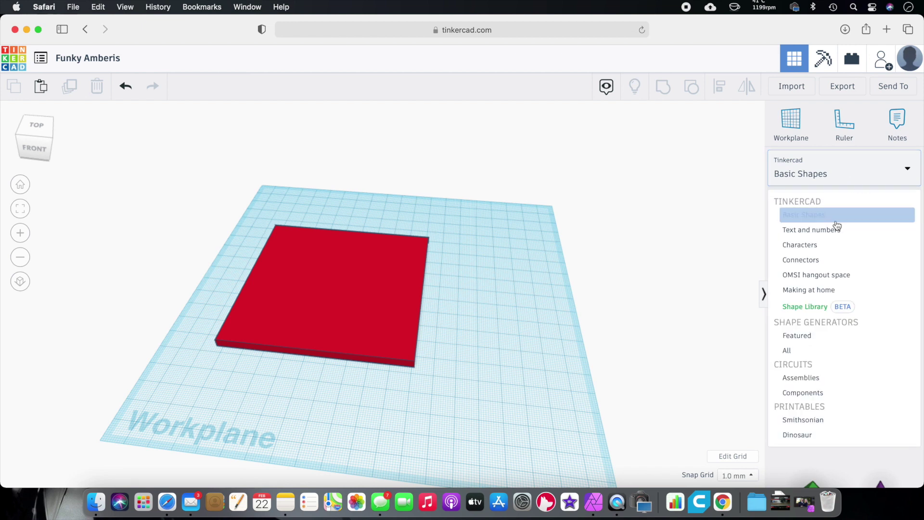
left_click(801, 351)
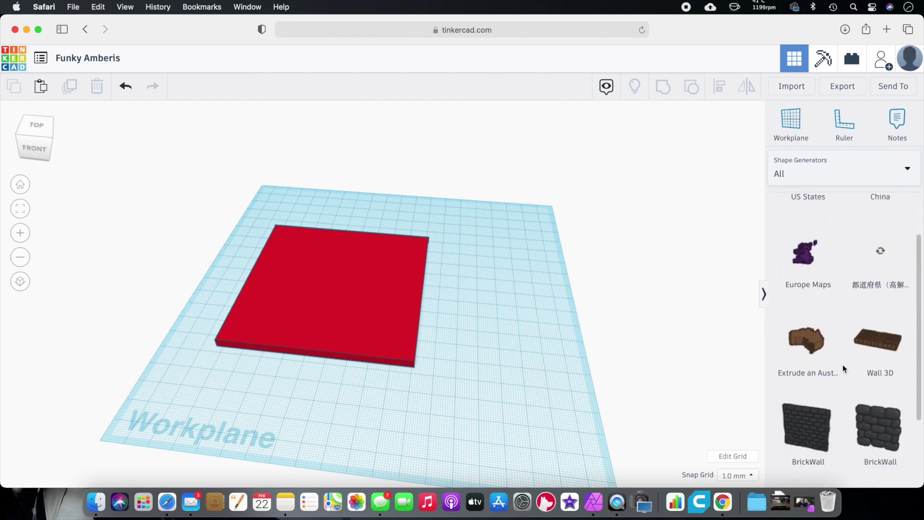
scroll(843, 369, "down", 5)
left_click(886, 478)
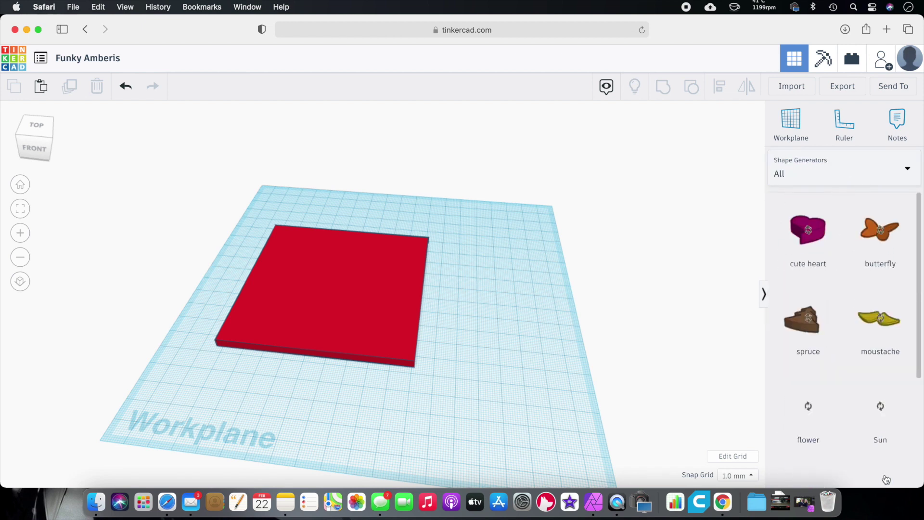
scroll(888, 481, "down", 5)
left_click(886, 480)
scroll(847, 414, "down", 5)
left_click(884, 477)
scroll(861, 390, "down", 3)
left_click(887, 475)
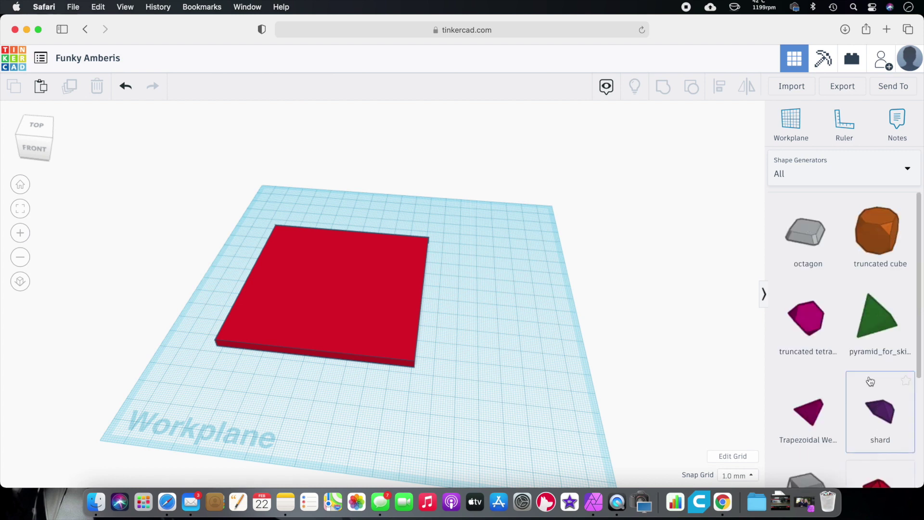
scroll(878, 399, "down", 4)
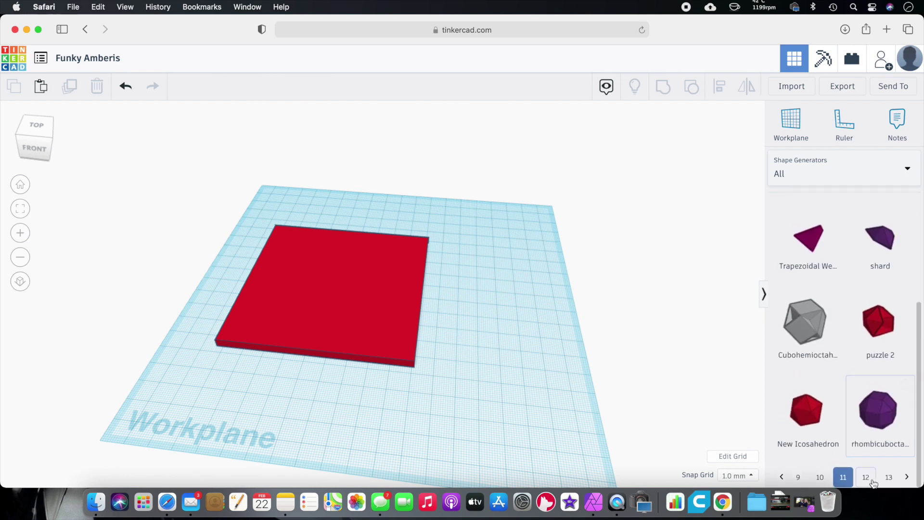
left_click(866, 477)
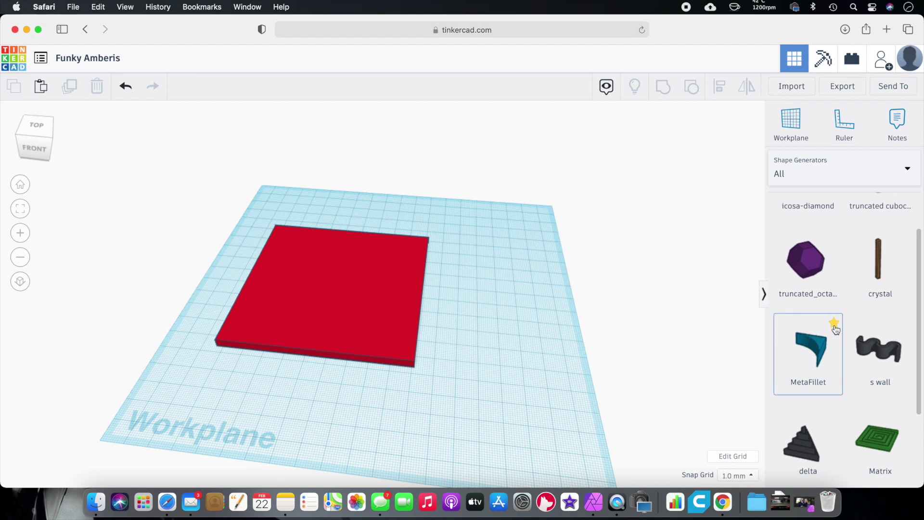
- Place a MetaFillet from the Favorites collection on the workplane beside the red plate
left_click(832, 179)
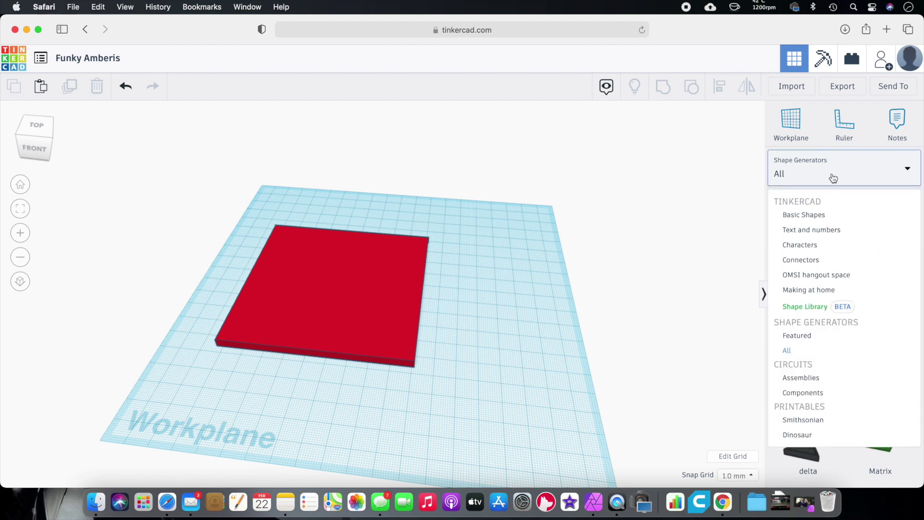
scroll(838, 359, "down", 3)
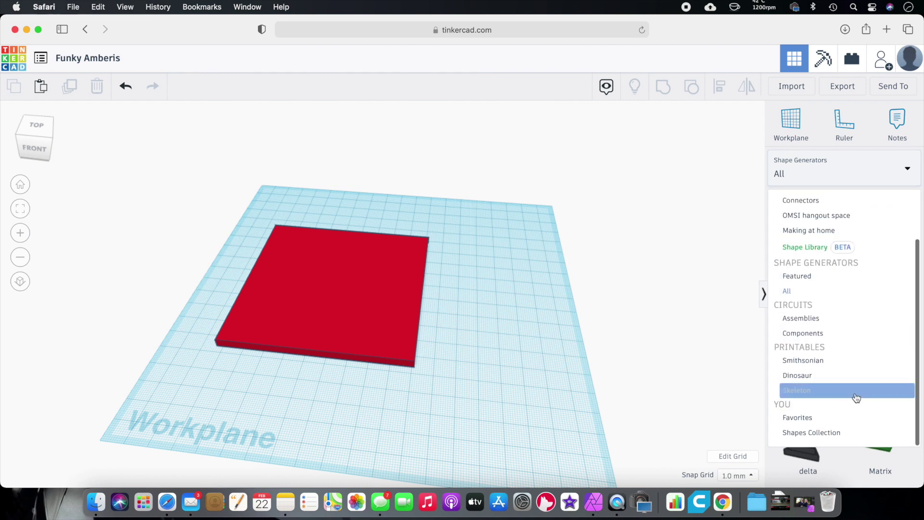
left_click(820, 416)
left_click_drag(889, 229, 501, 348)
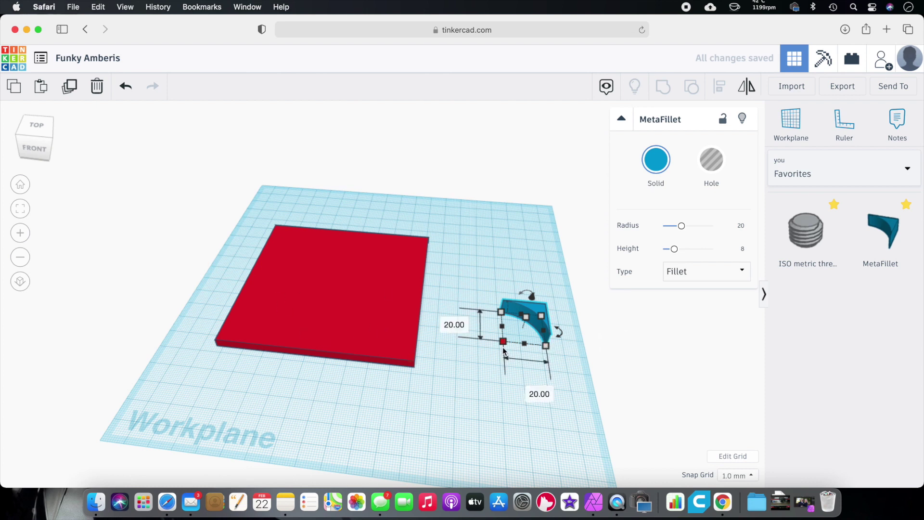
- Align the MetaFillet with the back and right edges of the red plate so it sits on the back-right corner
left_click(389, 263)
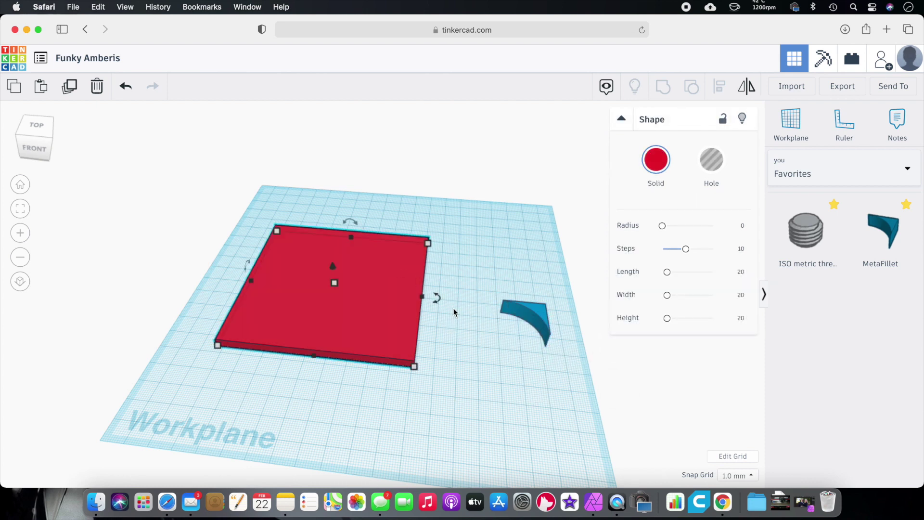
left_click(533, 311, "shift")
left_click(718, 87)
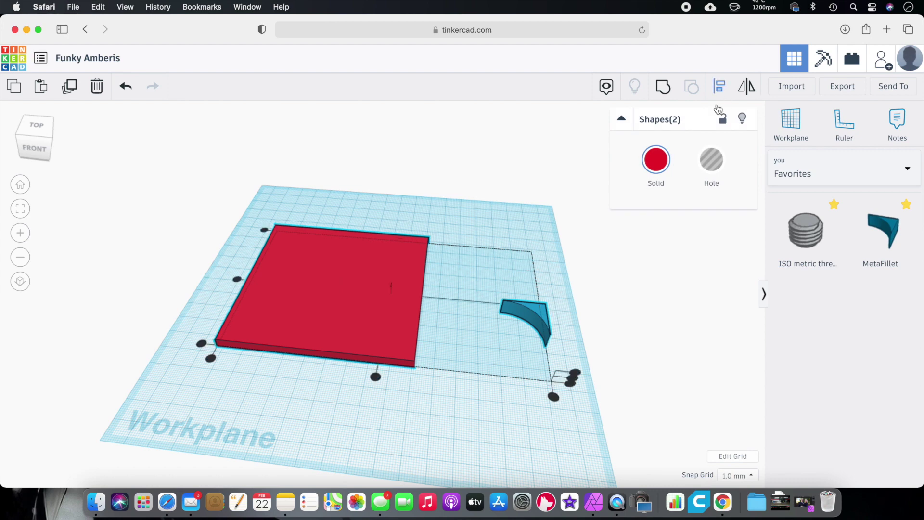
left_click(265, 231)
left_click(319, 456)
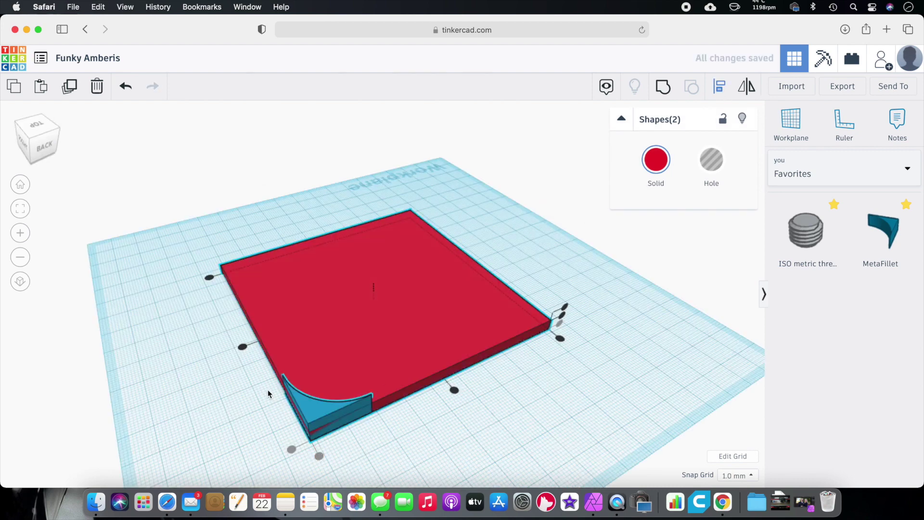
- Duplicate the back-right MetaFillet and move the copy to the plate's back-left corner
right_click_drag(302, 427, 553, 366)
left_click(550, 360)
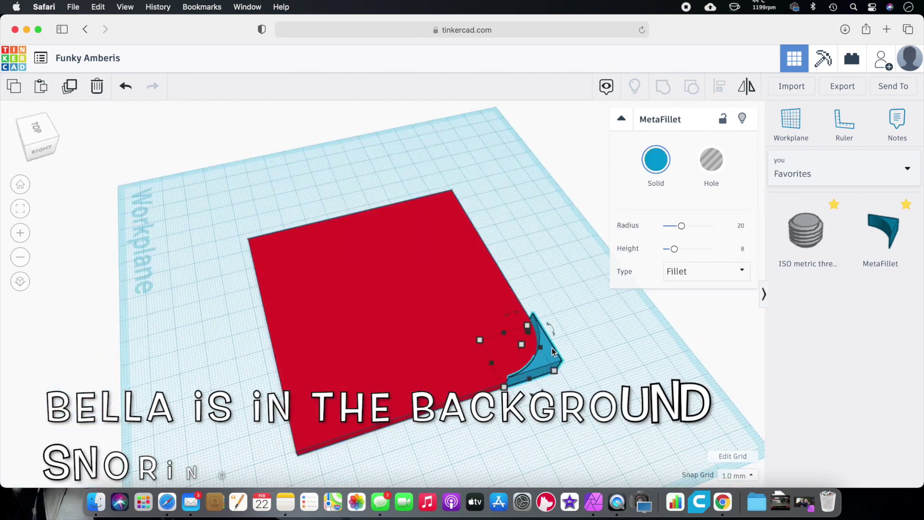
left_click(70, 86)
left_click_drag(551, 343, 460, 214)
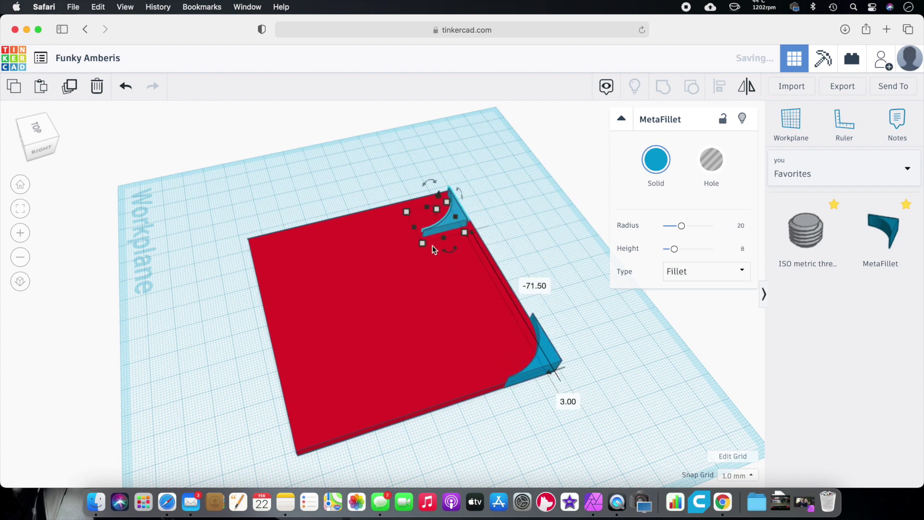
- Rotate the copied MetaFillet 90° so its outer corner faces the plate's back-left corner
left_click_drag(450, 251, 492, 210)
left_click(484, 210)
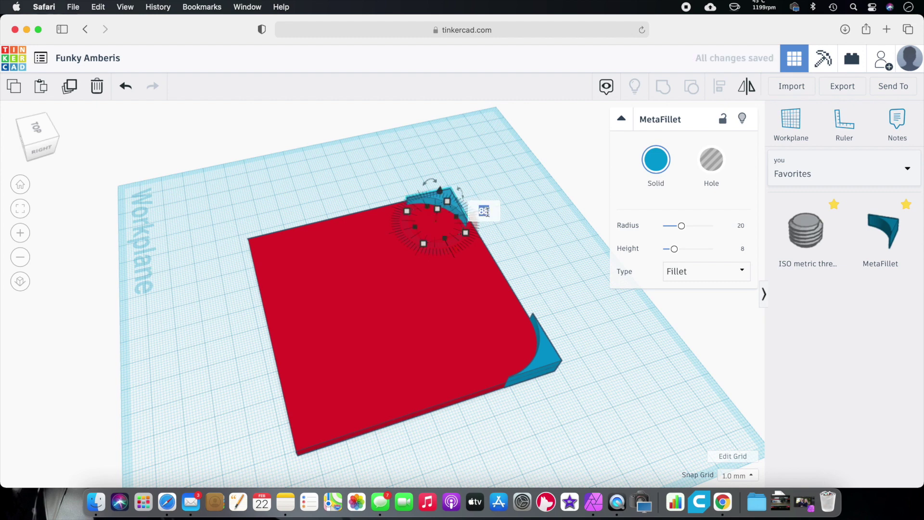
key("Return")
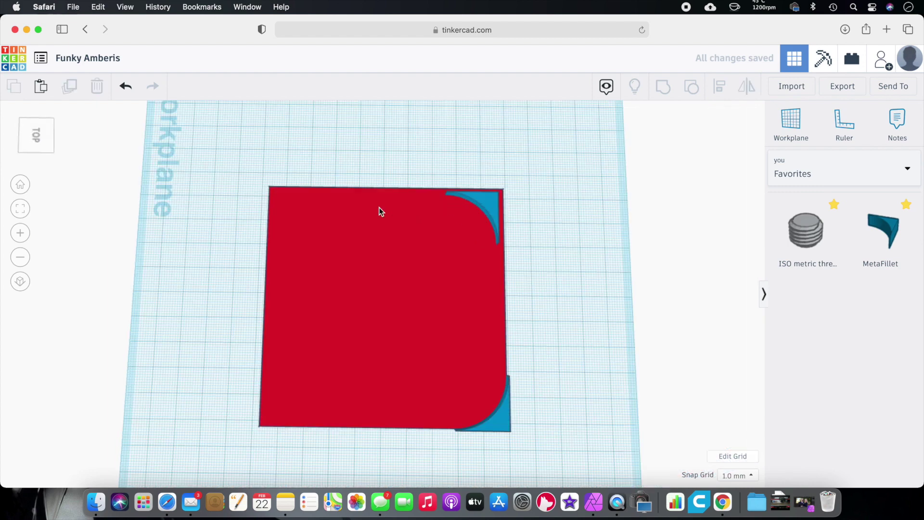
- Align the second MetaFillet flush with the back and left edges of the red plate
left_click(379, 208)
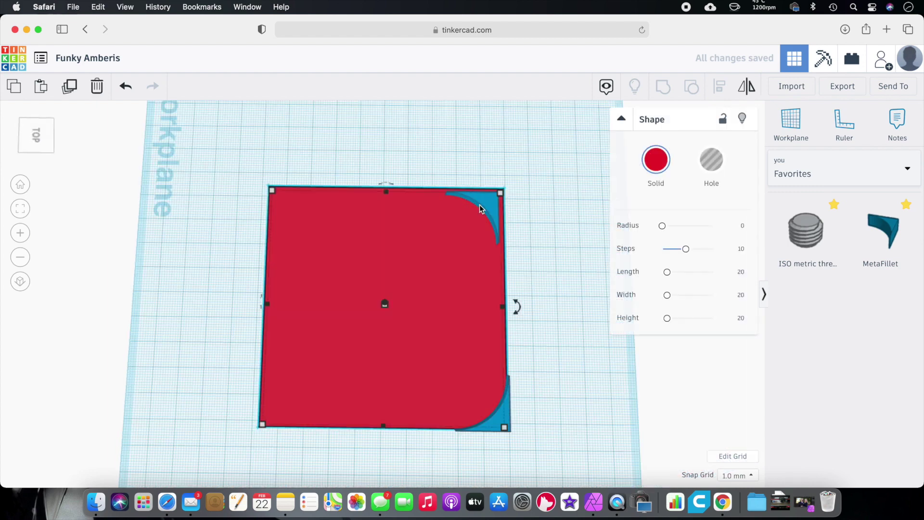
left_click(516, 179)
left_click(440, 216)
left_click(488, 202, "shift")
key("l")
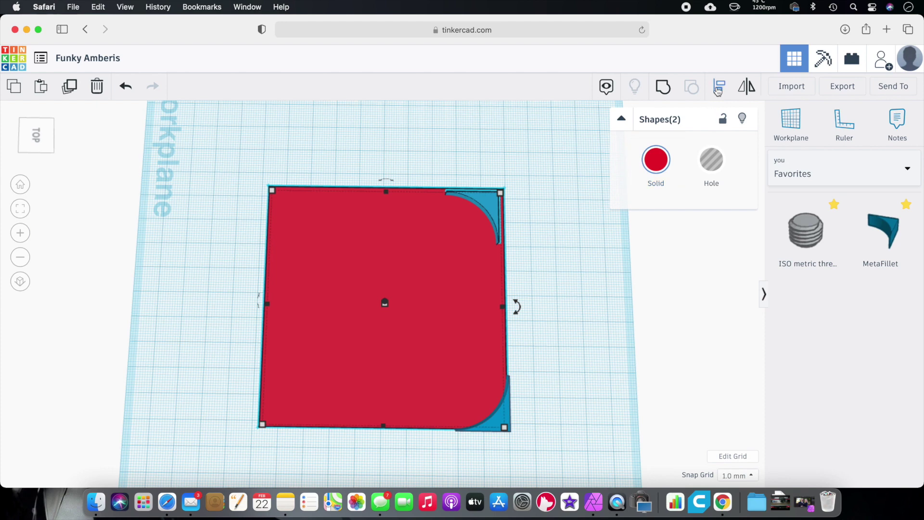
right_click_drag(561, 247, 408, 440)
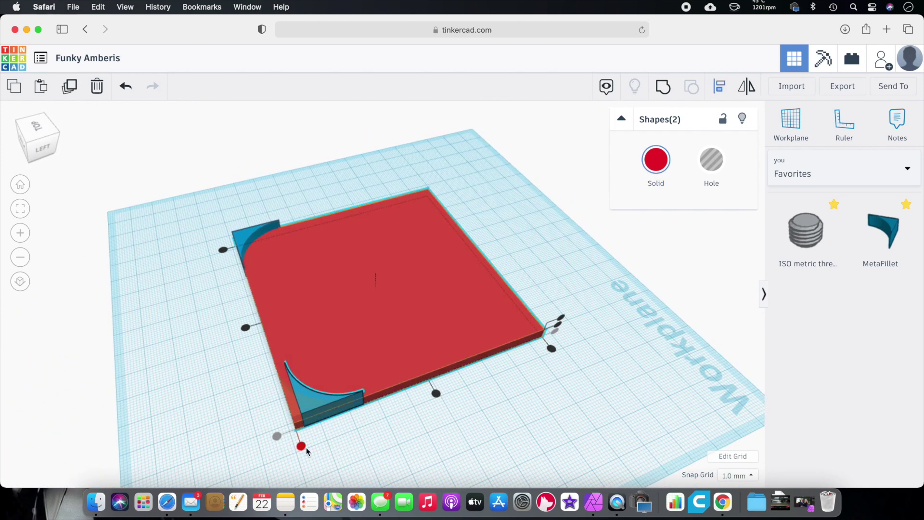
left_click(301, 447)
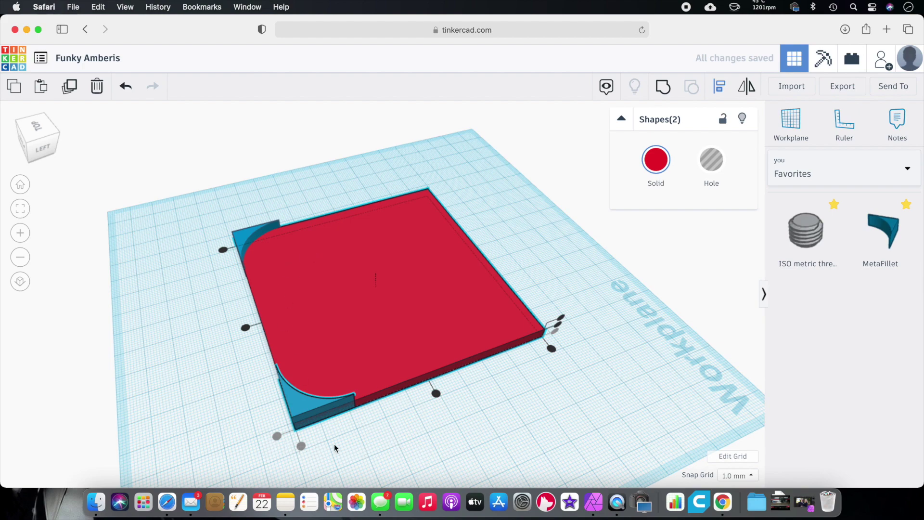
- Duplicate the back-left MetaFillet and move the copy to the plate's front-left corner
right_click_drag(392, 463, 284, 402)
left_click(260, 408)
left_click(238, 339)
scroll(270, 351, "down", 3)
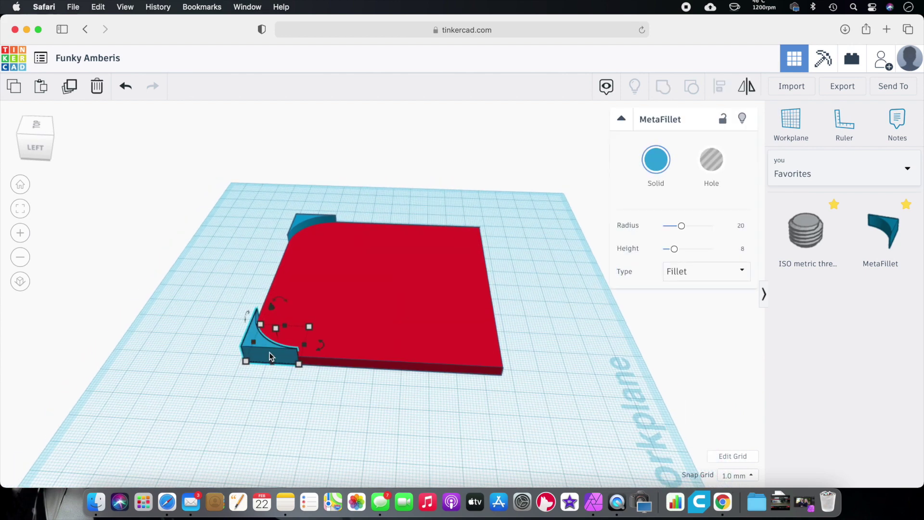
left_click(70, 88)
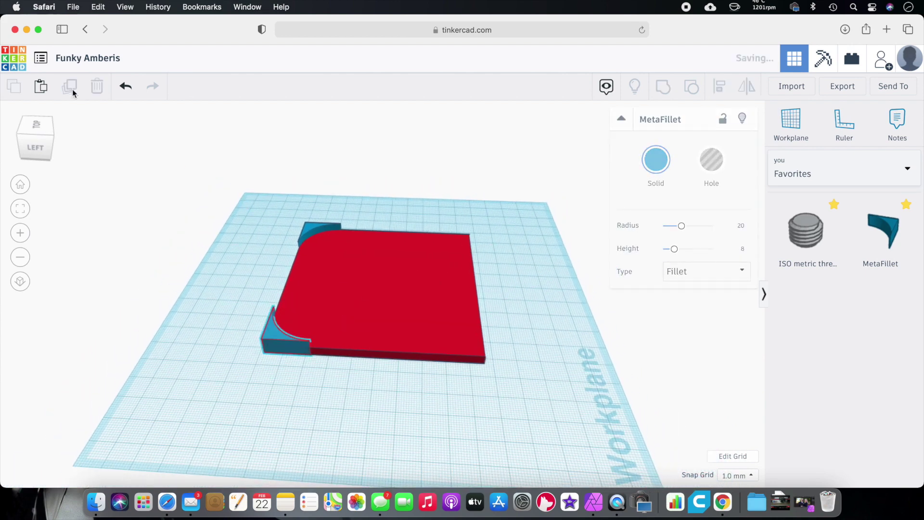
left_click_drag(282, 338, 453, 343)
- Rotate the third MetaFillet so its outer corner points to the plate's front-left corner
right_click_drag(558, 386, 521, 408)
scroll(521, 407, "up", 6)
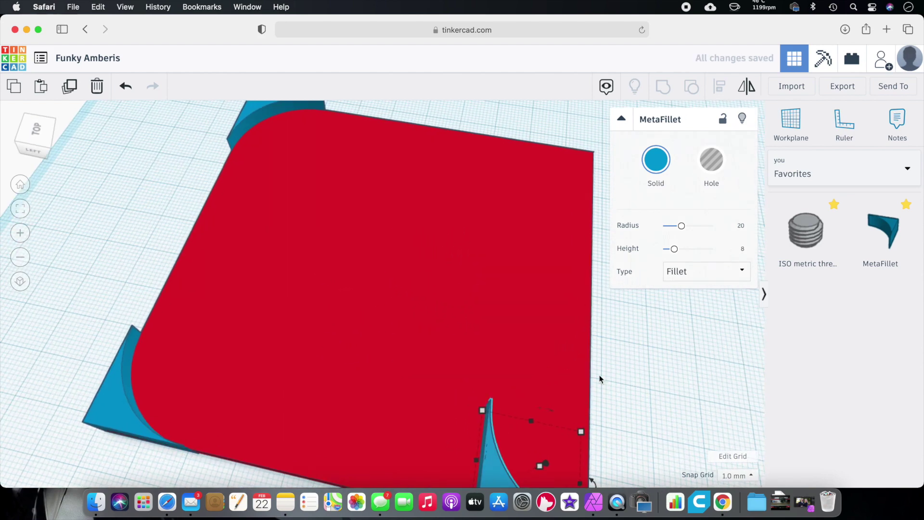
middle_click_drag(681, 408, 476, 269)
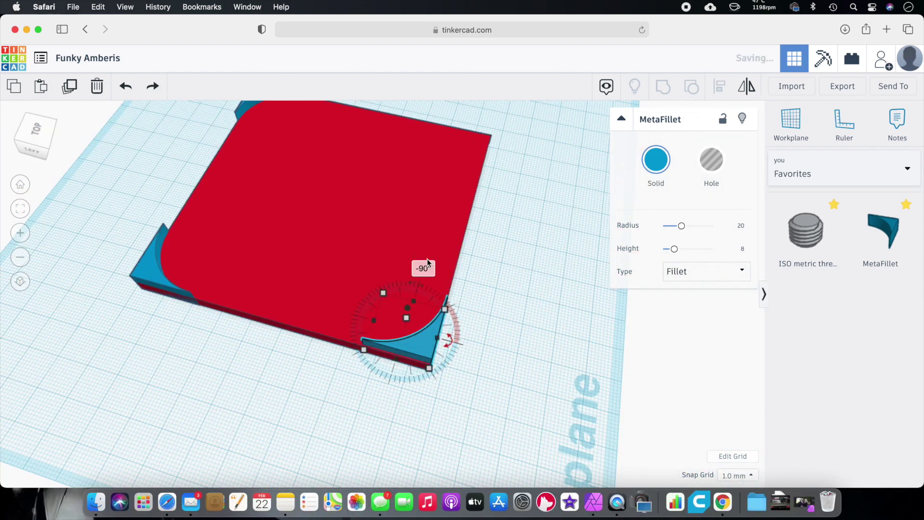
key("Left")
- Align the third MetaFillet flush with the left and front edges of the red plate
left_click(410, 251)
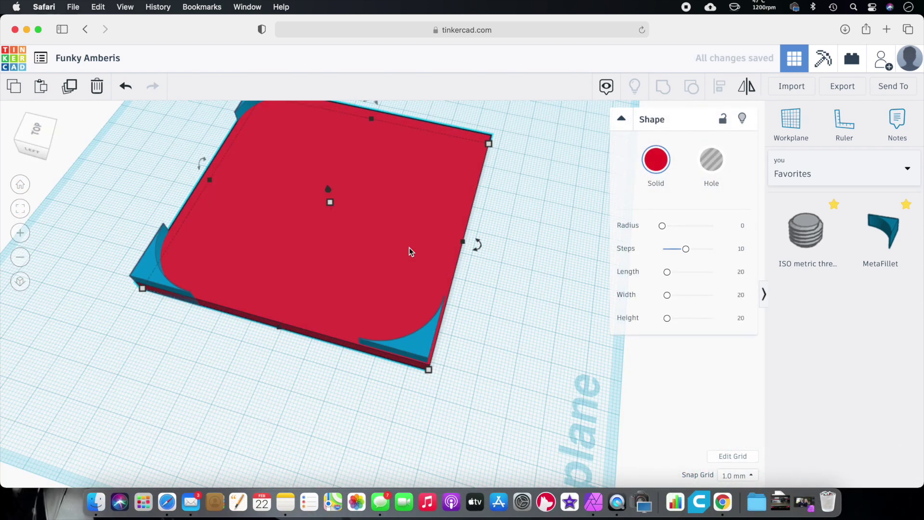
left_click(428, 343, "shift")
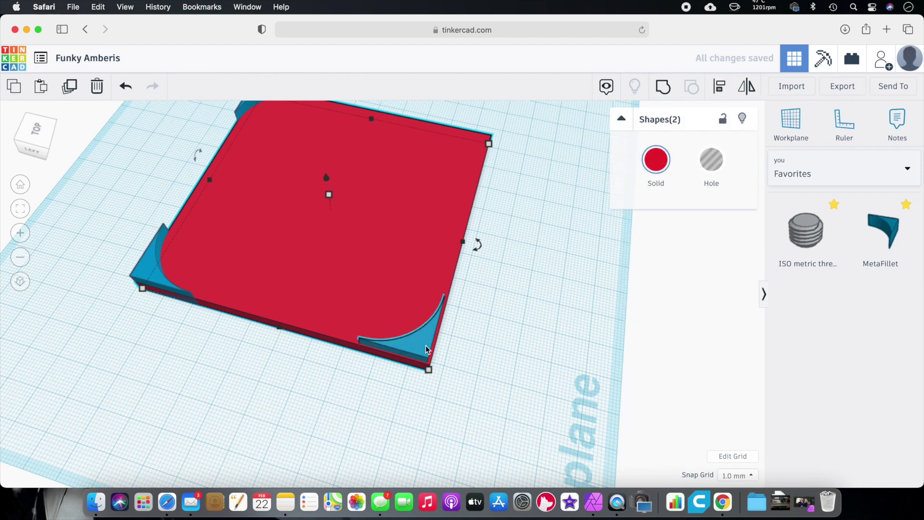
left_click(719, 85)
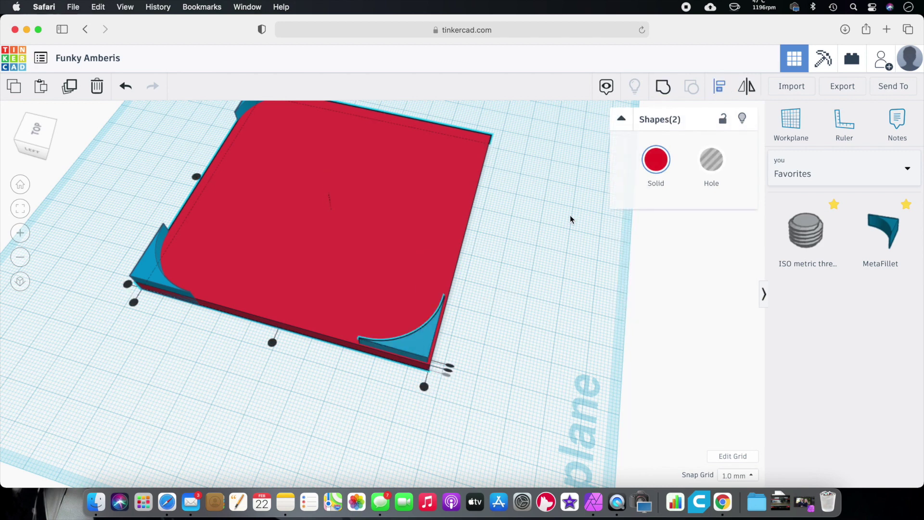
left_click(424, 387)
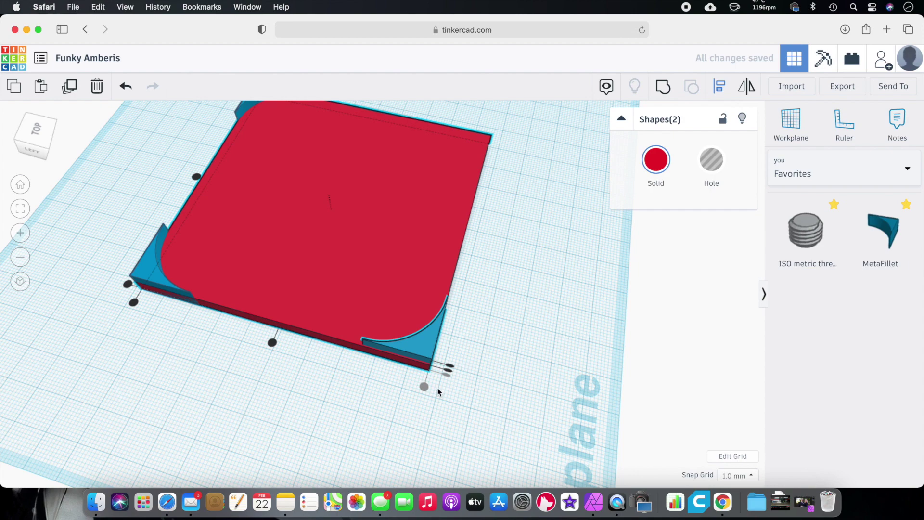
right_click_drag(524, 388, 334, 383)
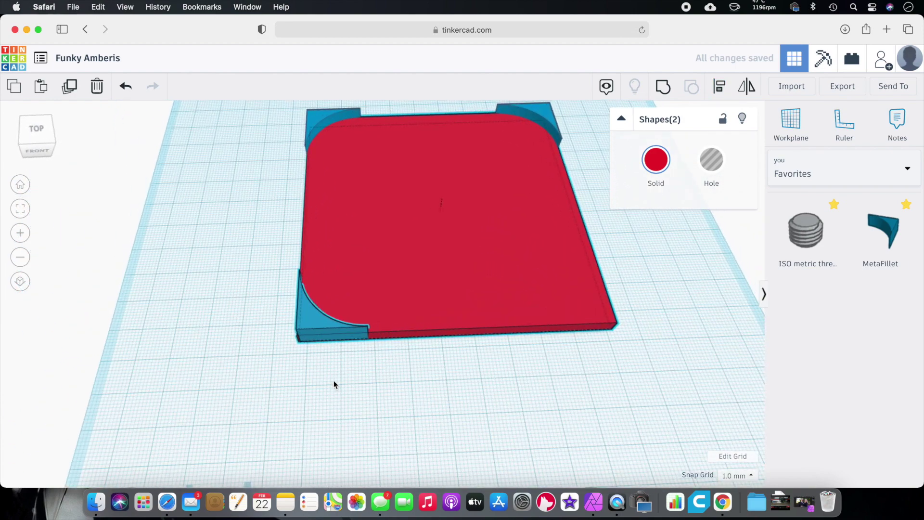
left_click(298, 359)
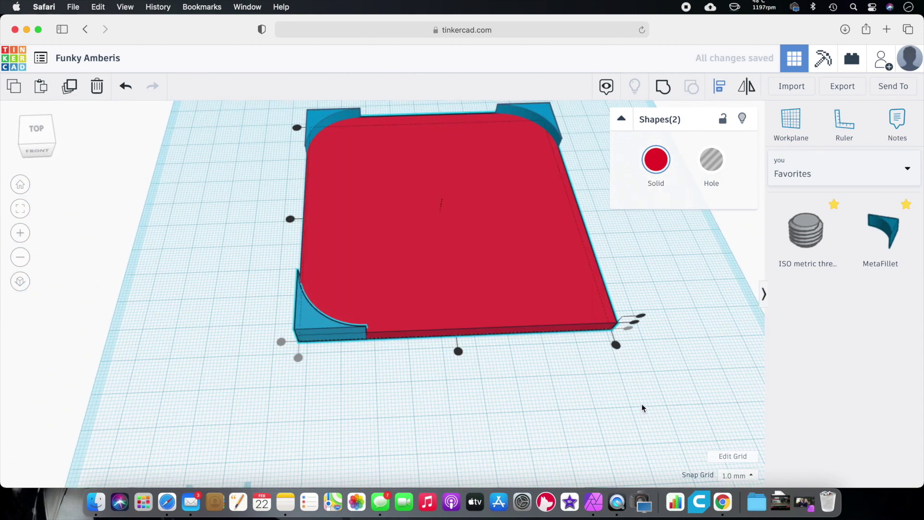
- Duplicate the front-left MetaFillet to the plate's front-right corner and rotate the copy so its outer corner points to that corner
left_click(659, 404)
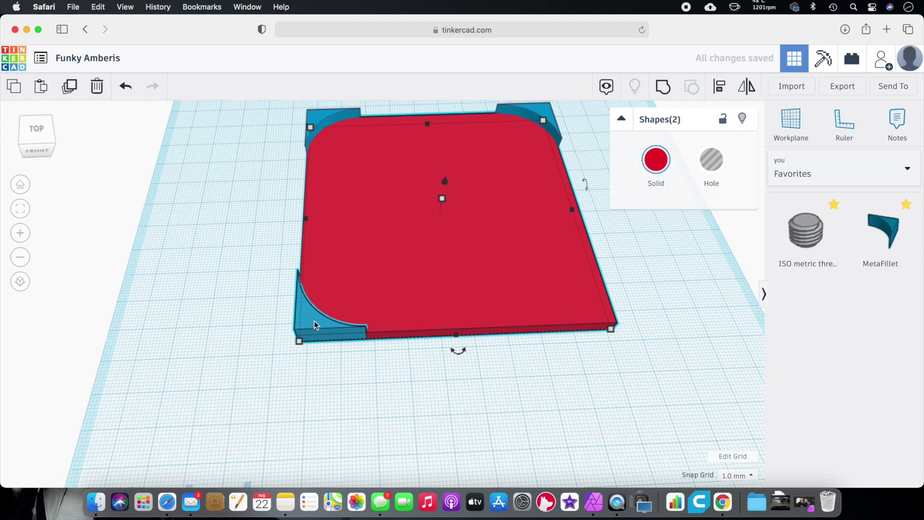
left_click(347, 385)
left_click(322, 318)
left_click_drag(321, 314, 568, 308, "alt")
left_click_drag(584, 348, 635, 300)
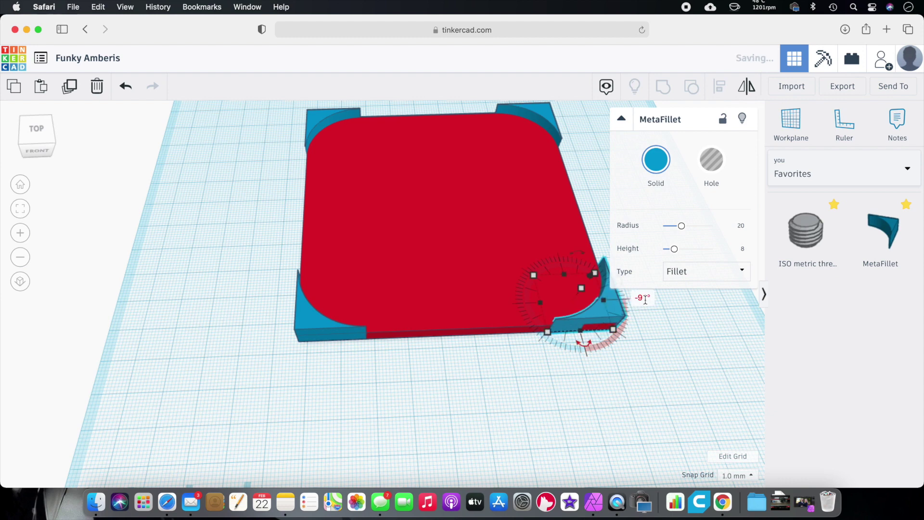
- Align the front-right MetaFillet flush with the right edge of the red plate
left_click(458, 277)
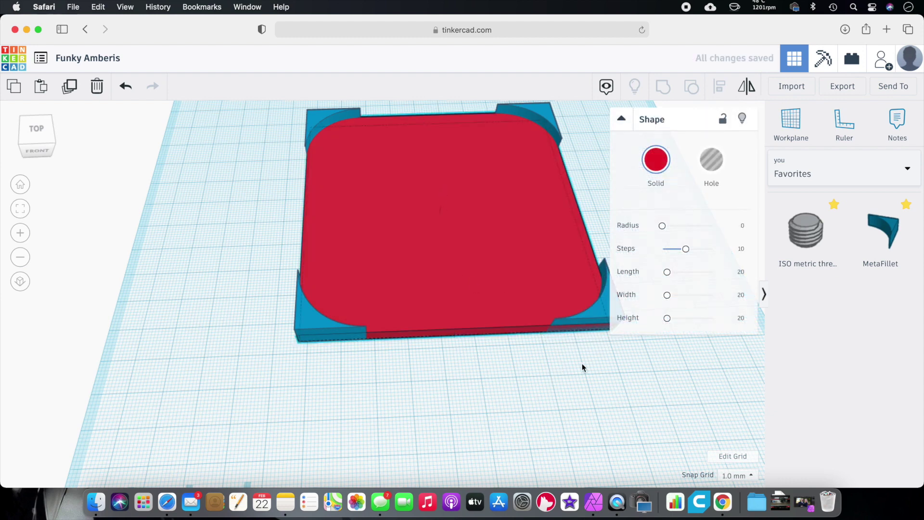
right_click_drag(582, 367, 501, 364)
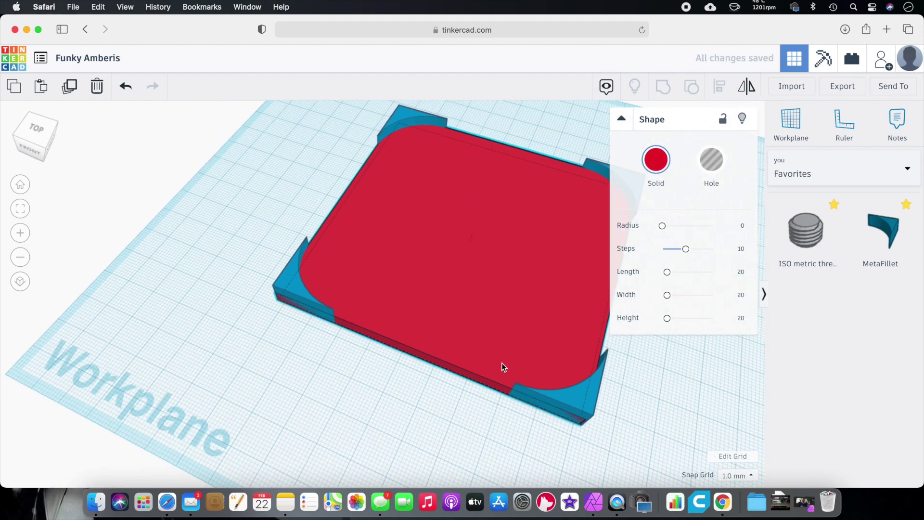
left_click(593, 402, "shift")
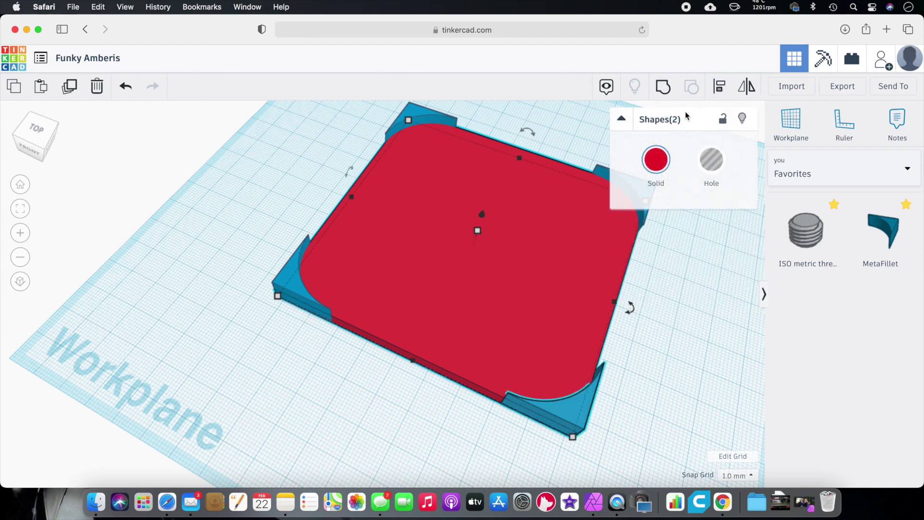
left_click(718, 88)
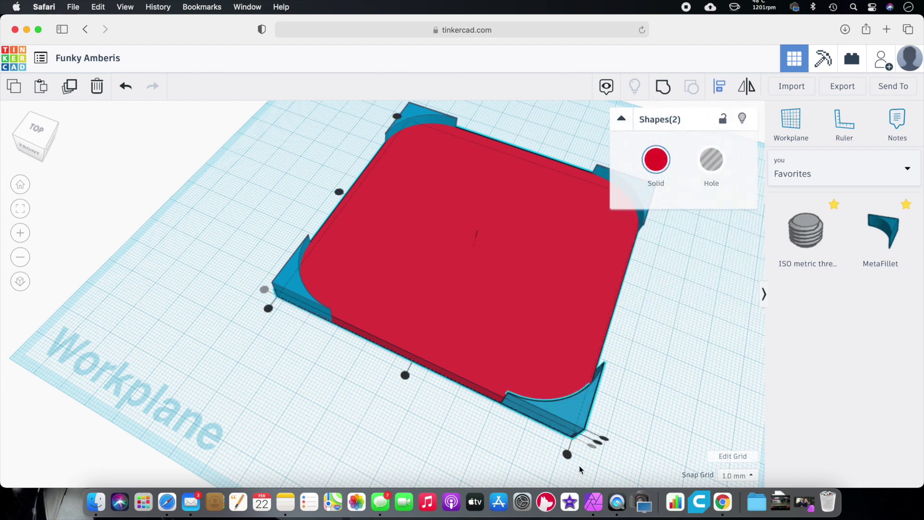
left_click(567, 454)
right_click_drag(668, 393, 331, 385)
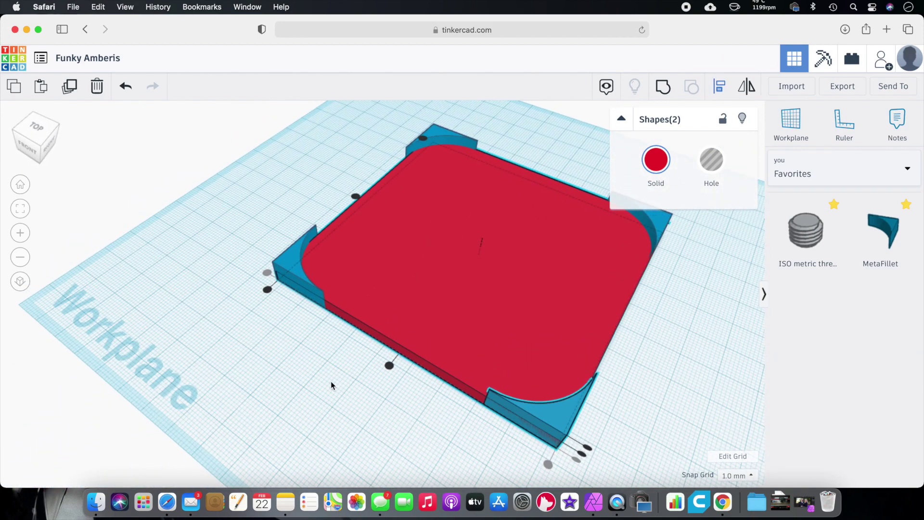
- Turn all four corner MetaFillets into holes
left_click(331, 385)
left_click(296, 263)
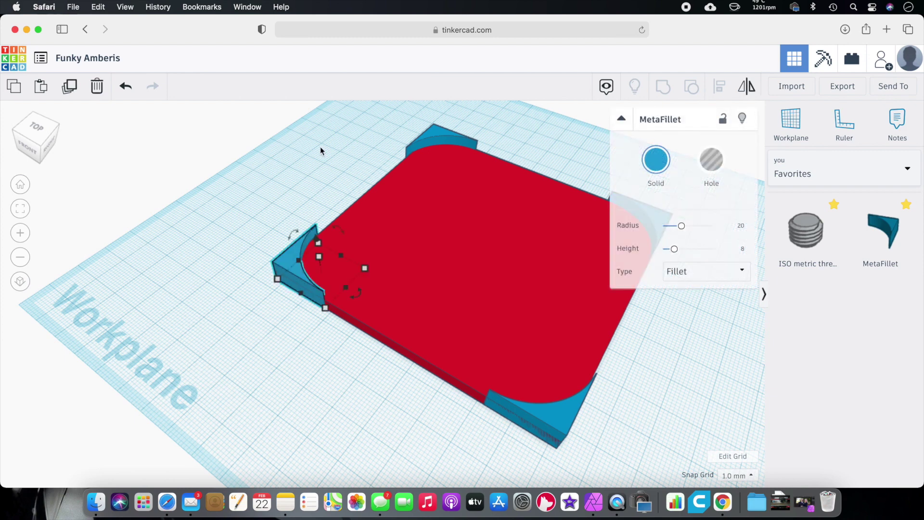
left_click(437, 130, "shift")
left_click(660, 232, "shift")
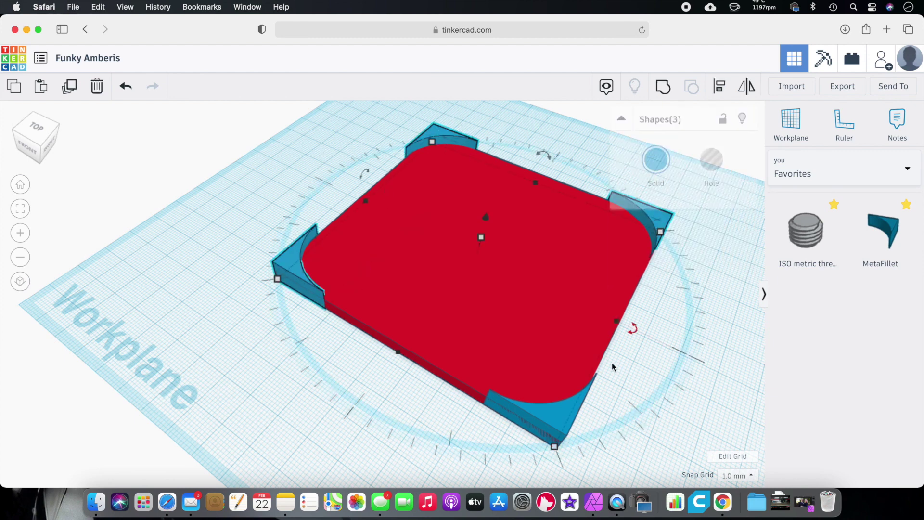
left_click(565, 414, "shift")
left_click(712, 159)
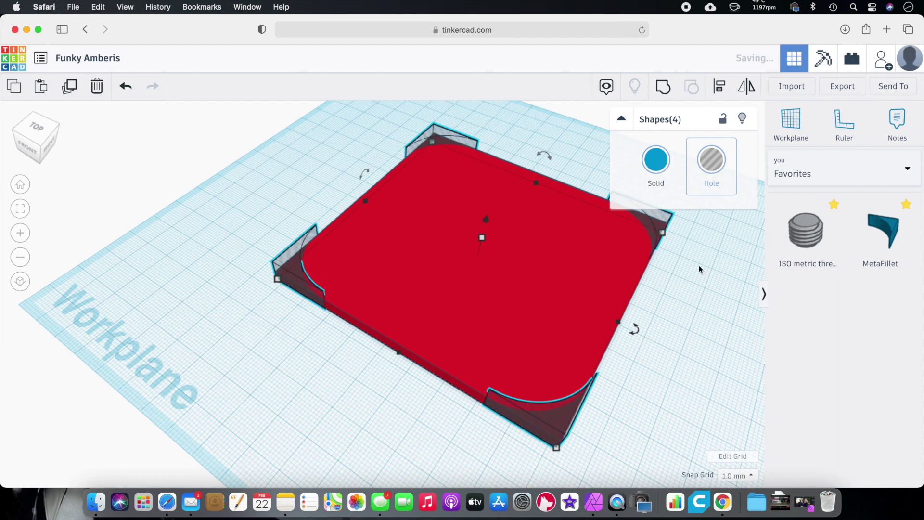
left_click(683, 328)
- Group the red plate with the four MetaFillet holes and inspect the cut corners
scroll(681, 317, "down", 3)
scroll(680, 313, "down", 5)
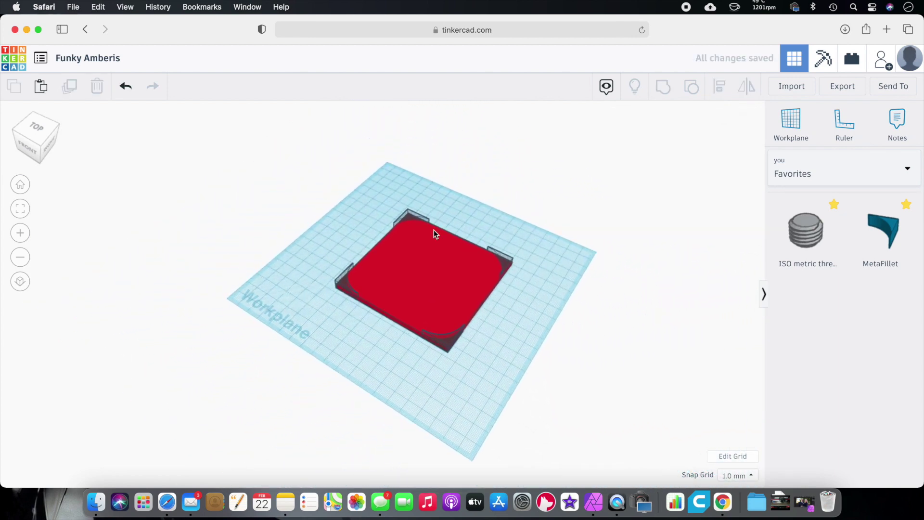
left_click_drag(471, 338, 501, 366)
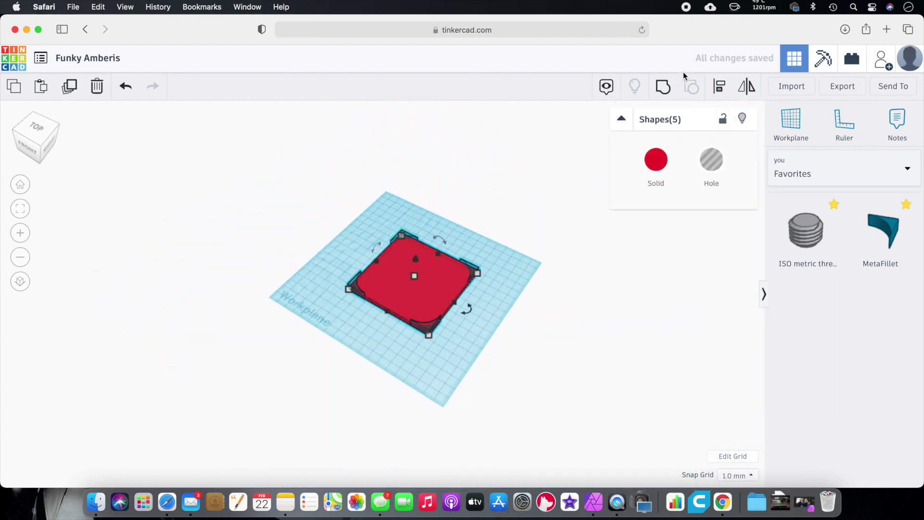
key("ctrl+g")
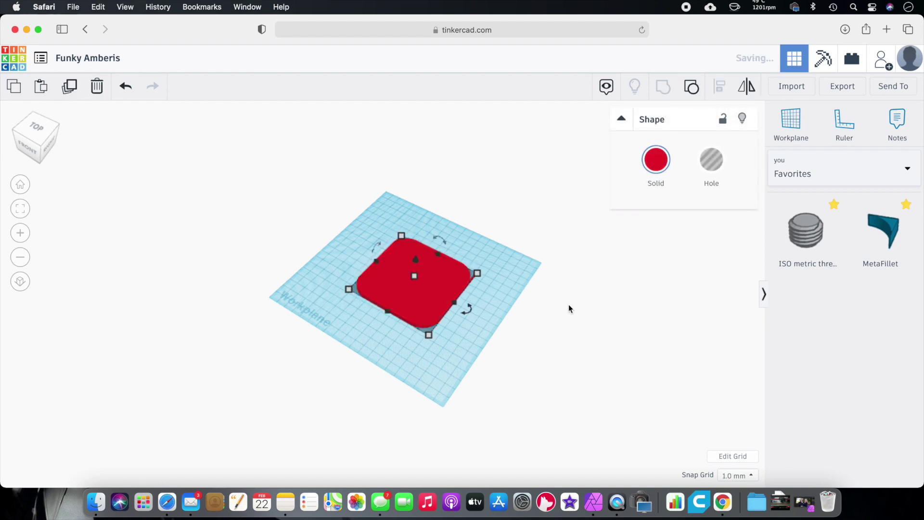
left_click(535, 321)
right_click_drag(493, 319, 532, 319)
scroll(532, 324, "up", 10)
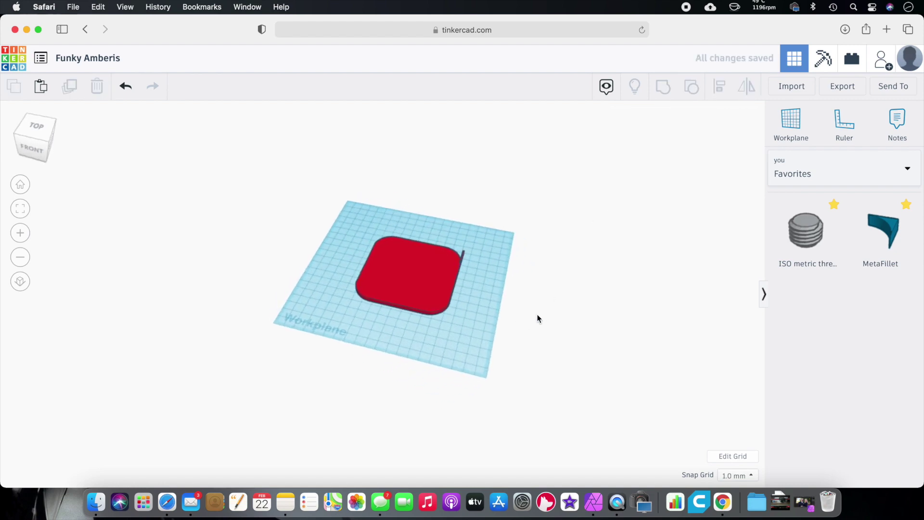
left_click(526, 282)
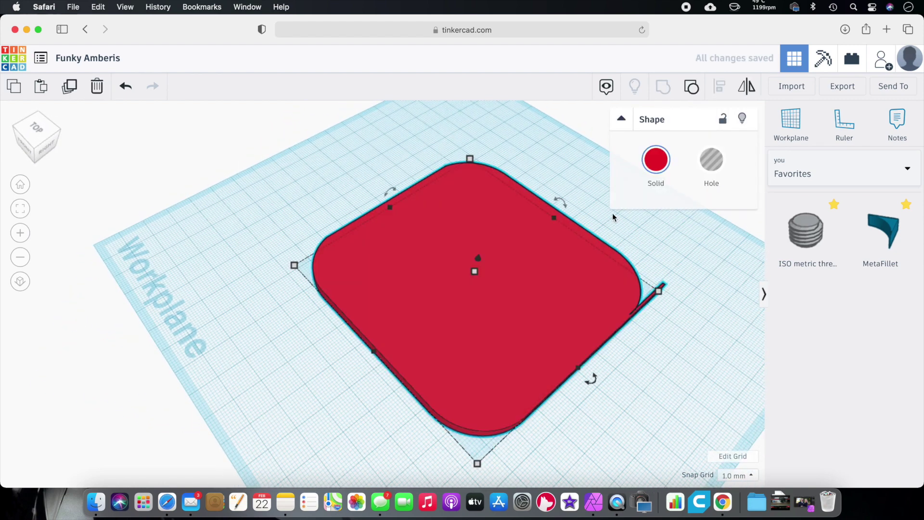
- Ungroup the plate and its MetaFillet holes
left_click(691, 87)
scroll(687, 330, "down", 3)
right_click_drag(645, 329, 625, 332)
left_click(625, 331)
- Align the back-right MetaFillet hole flush with the right edge of the red plate
left_click(594, 329)
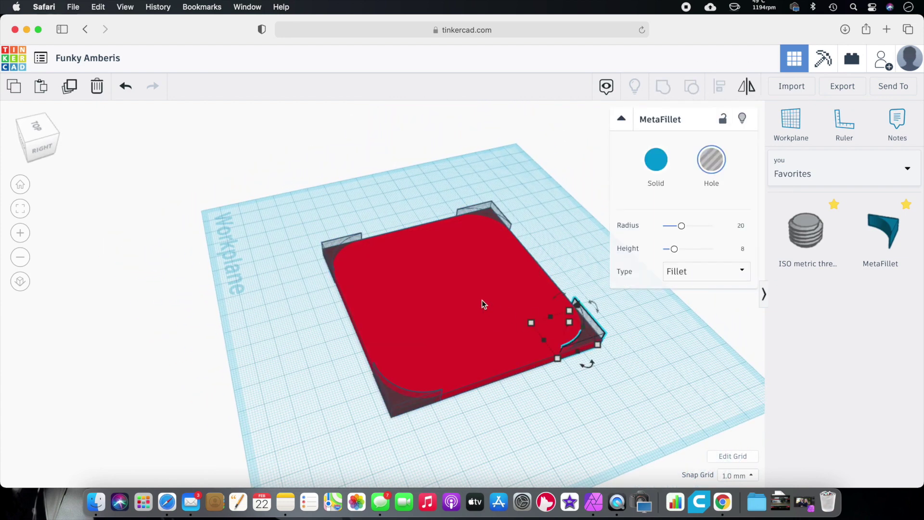
left_click(481, 299)
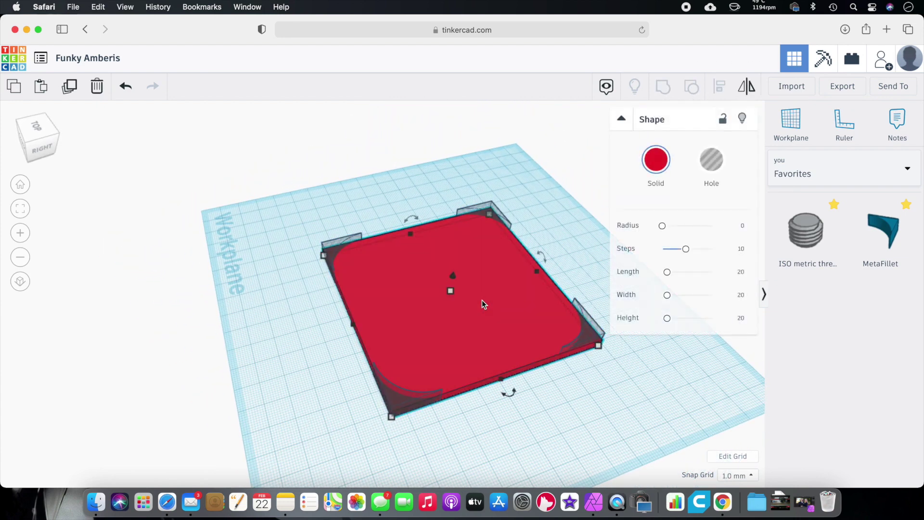
left_click(591, 325, "shift")
left_click(721, 86)
right_click_drag(628, 360, 346, 394)
key("l")
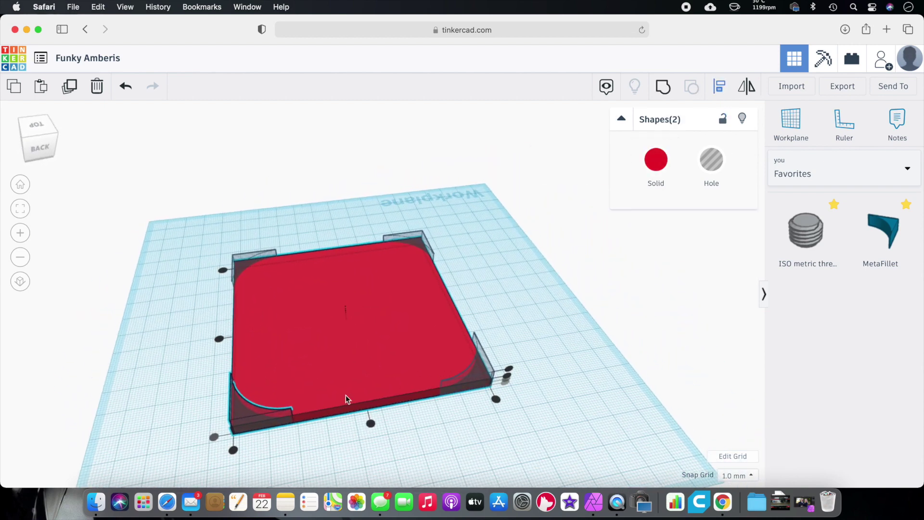
left_click(234, 450)
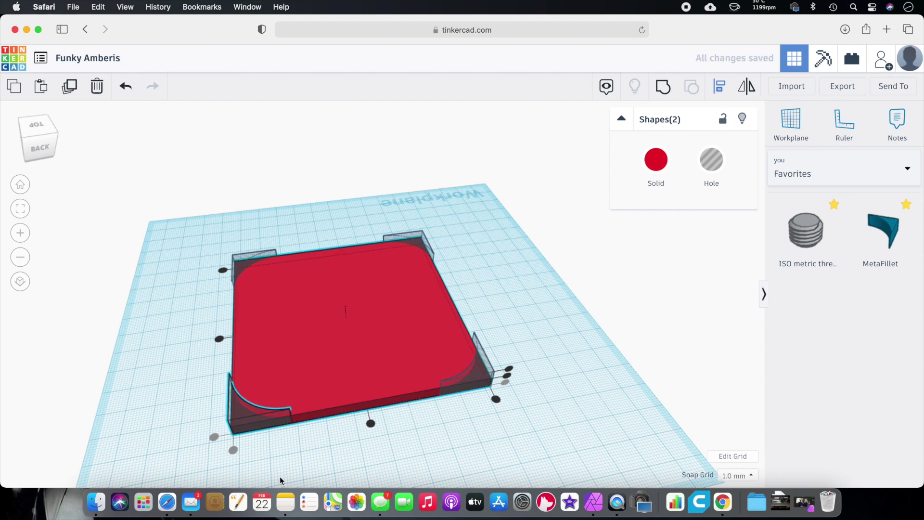
left_click(584, 319)
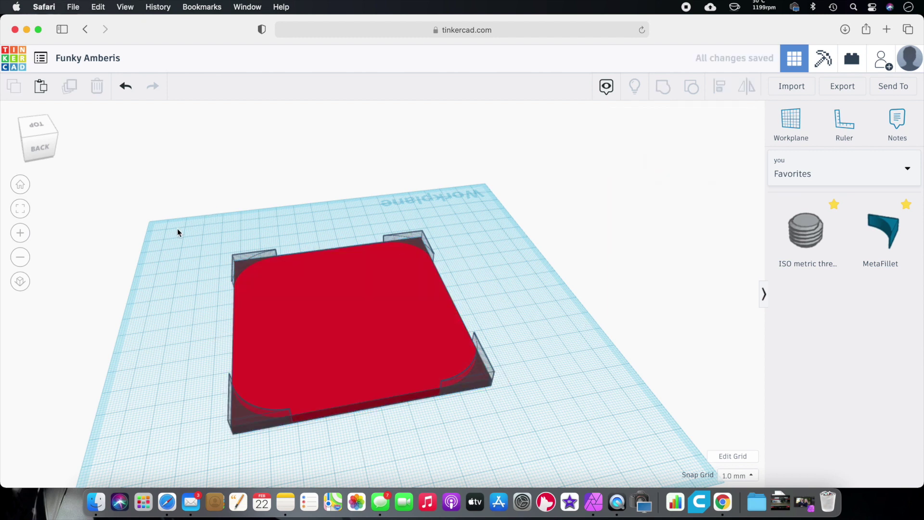
- Group the plate with all four corner holes to check the rounded shape, and ungroup them again
left_click_drag(503, 448, 503, 448)
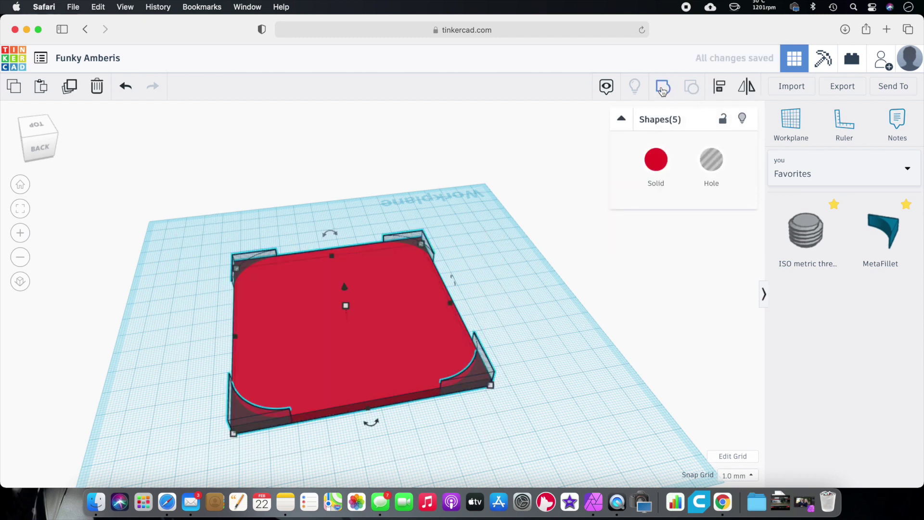
key("super+g")
right_click_drag(571, 326, 709, 357)
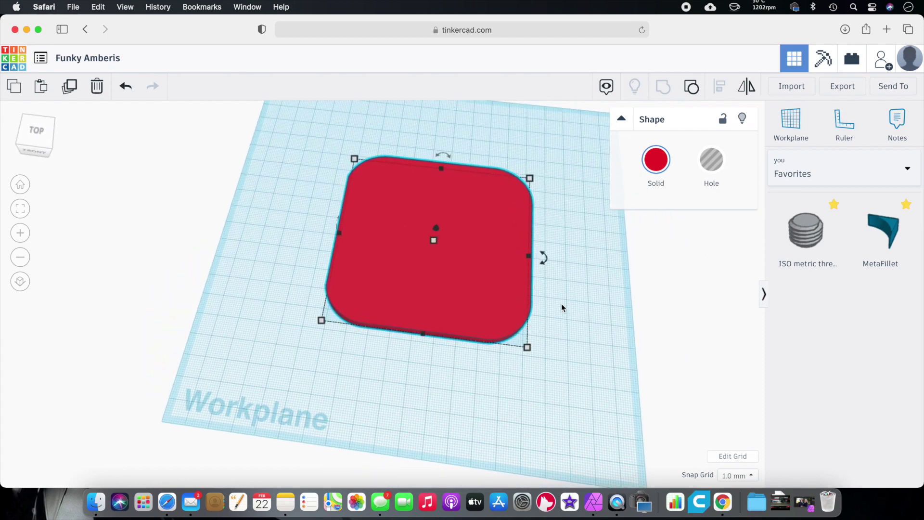
right_click_drag(576, 303, 544, 230)
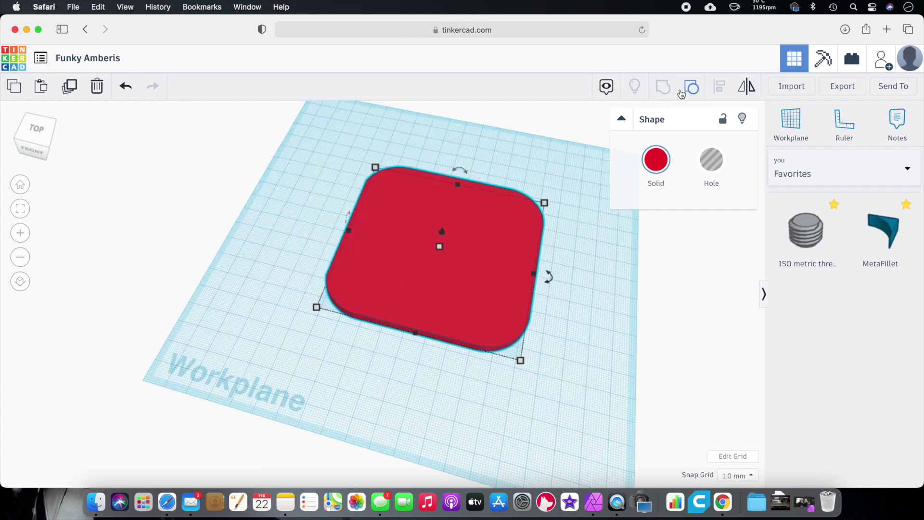
left_click(687, 89)
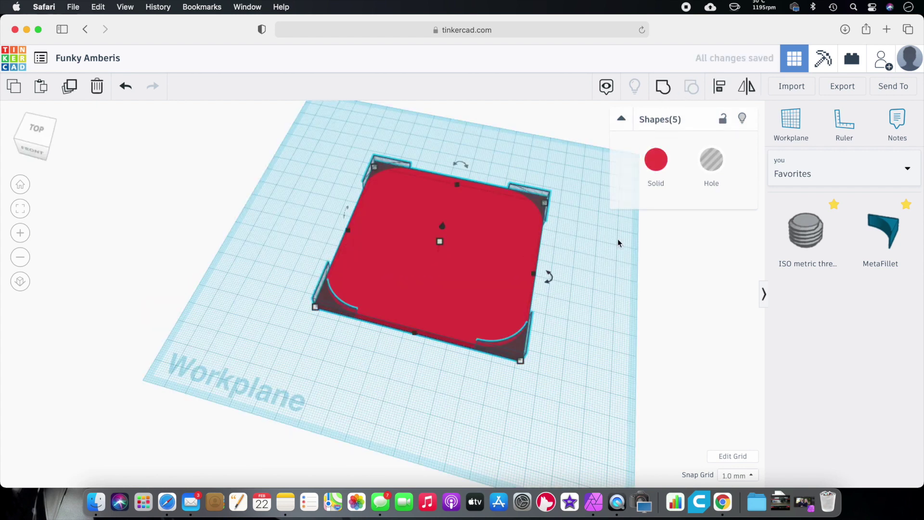
left_click(543, 362)
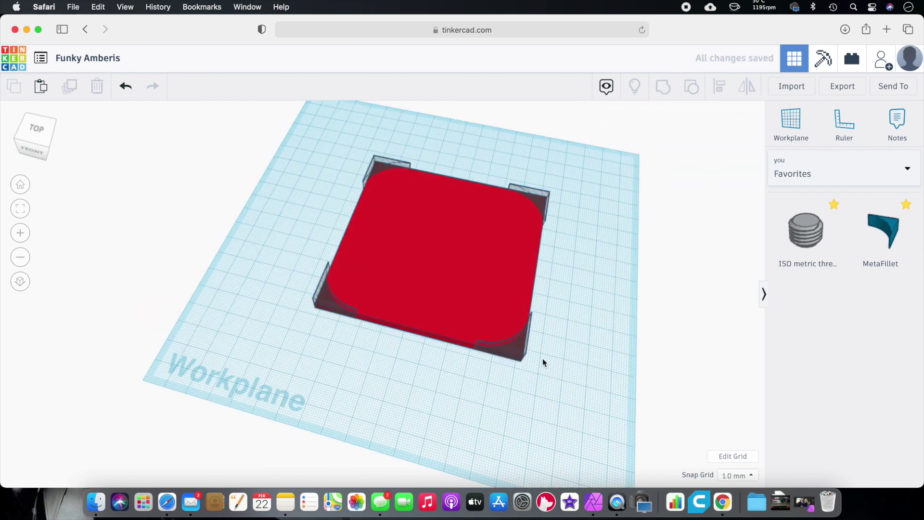
- Resize the front-right MetaFillet hole to 10 mm in both width and length
left_click(515, 352)
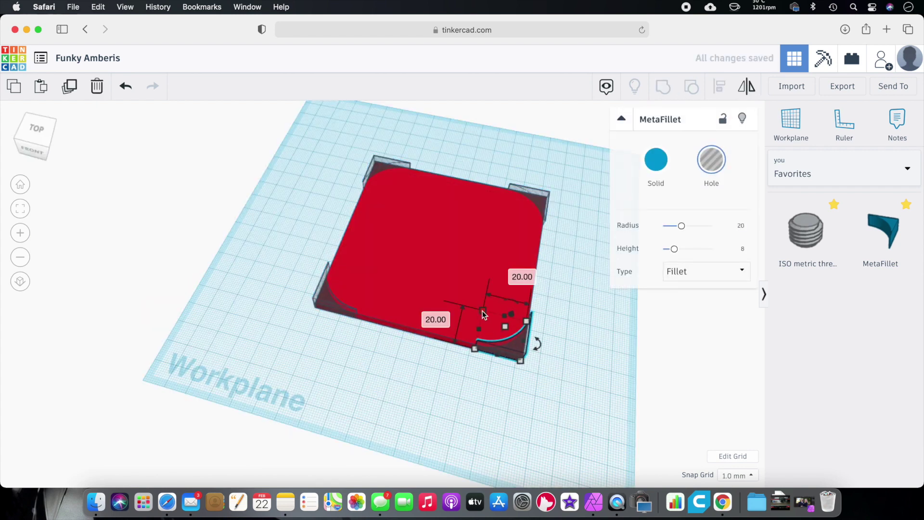
mouse_move(484, 309)
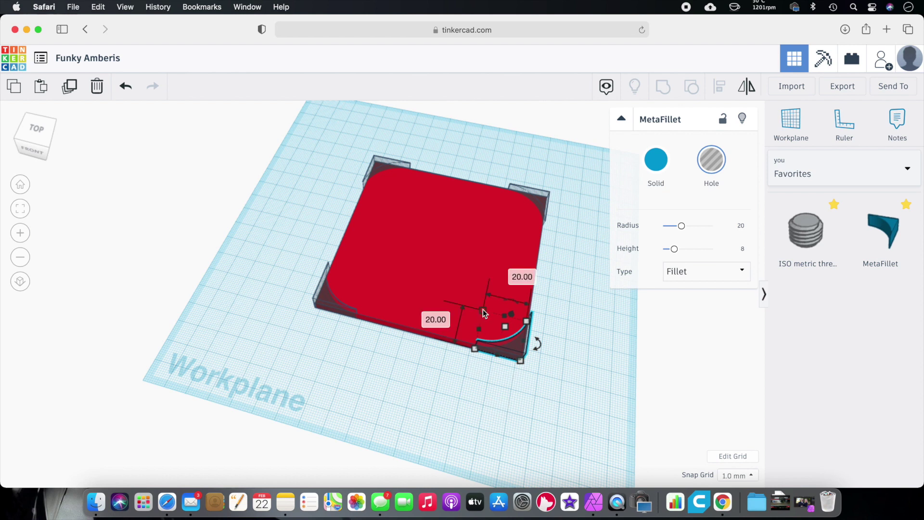
left_click(420, 317)
type("10")
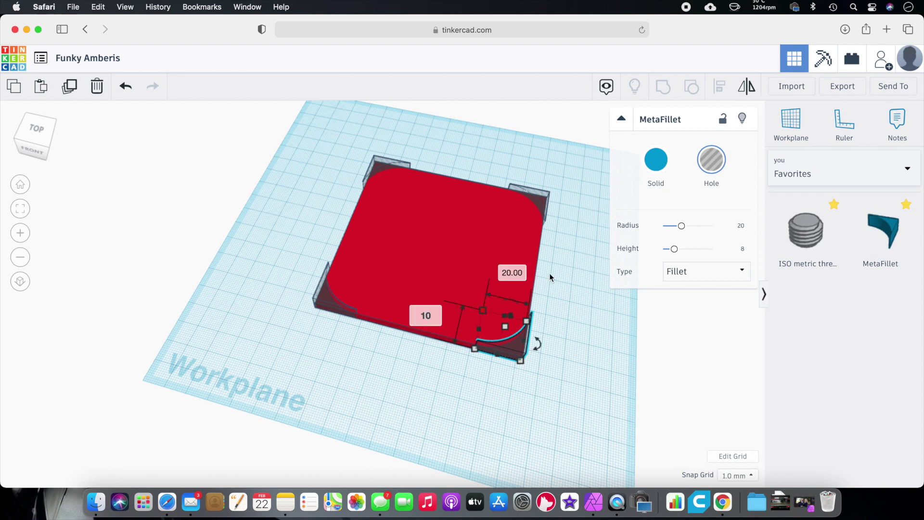
left_click(506, 272)
type("10")
key("Return")
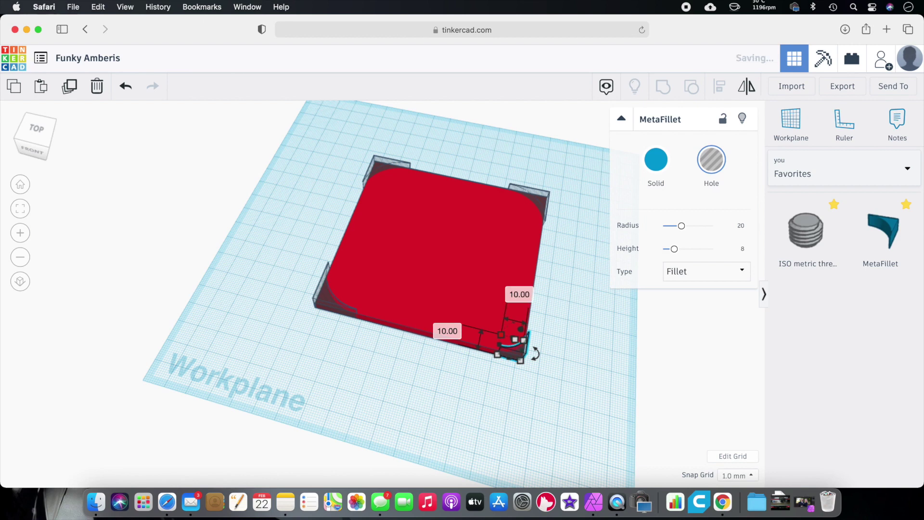
left_click(587, 376)
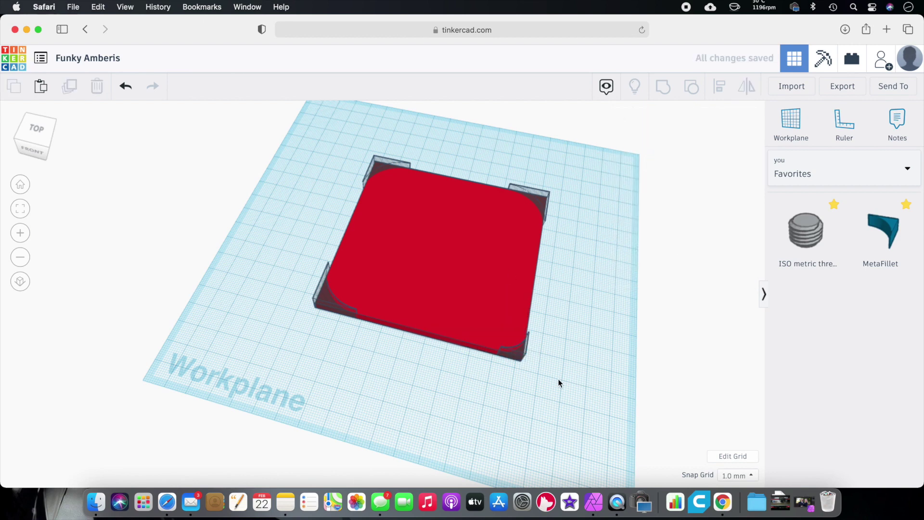
- Group the plate and corner holes to compare the smaller front-right rounding with the other corners, and ungroup them
right_click_drag(560, 382, 511, 379)
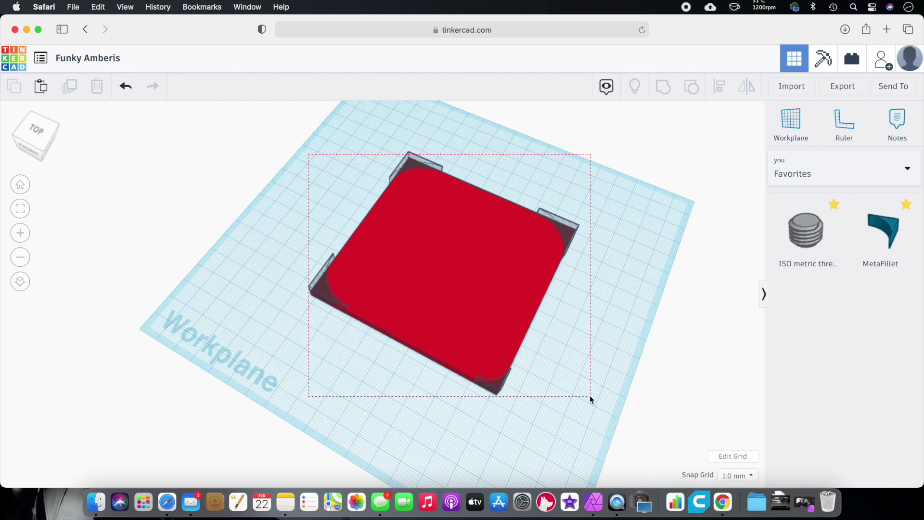
left_click_drag(590, 396, 590, 396)
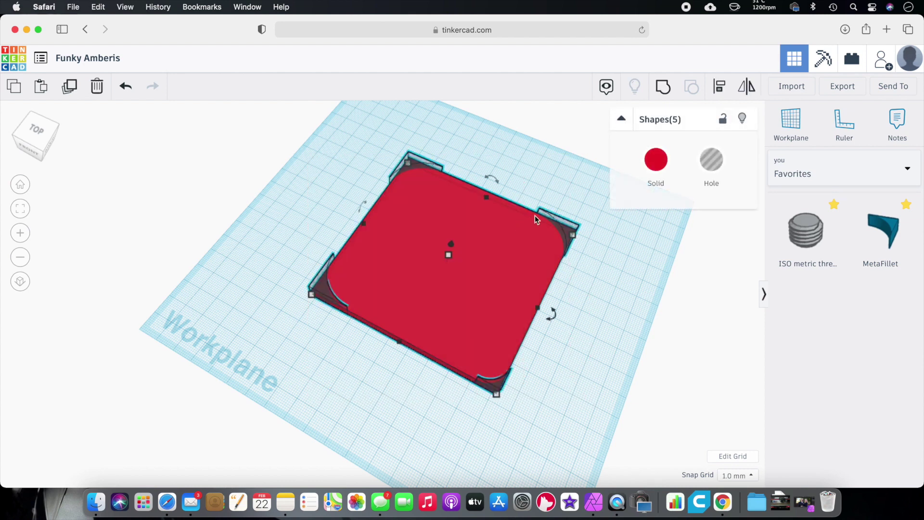
left_click(664, 87)
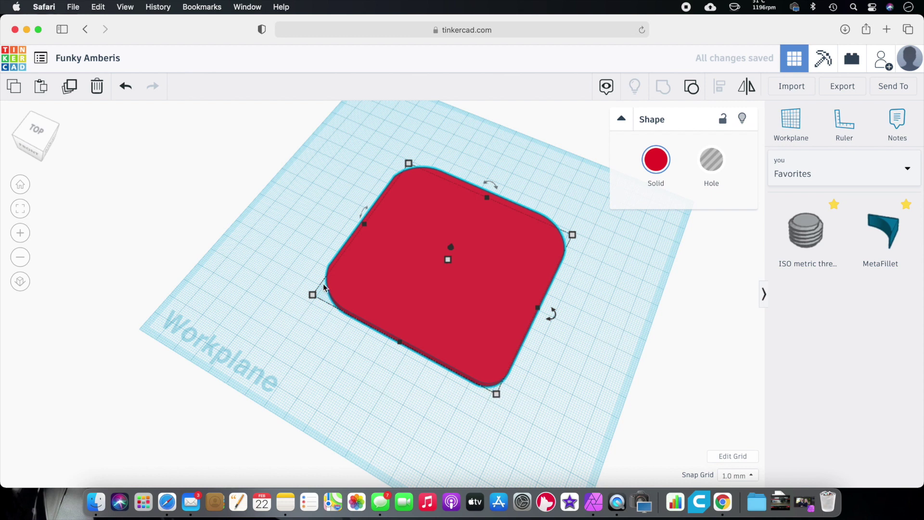
left_click(692, 88)
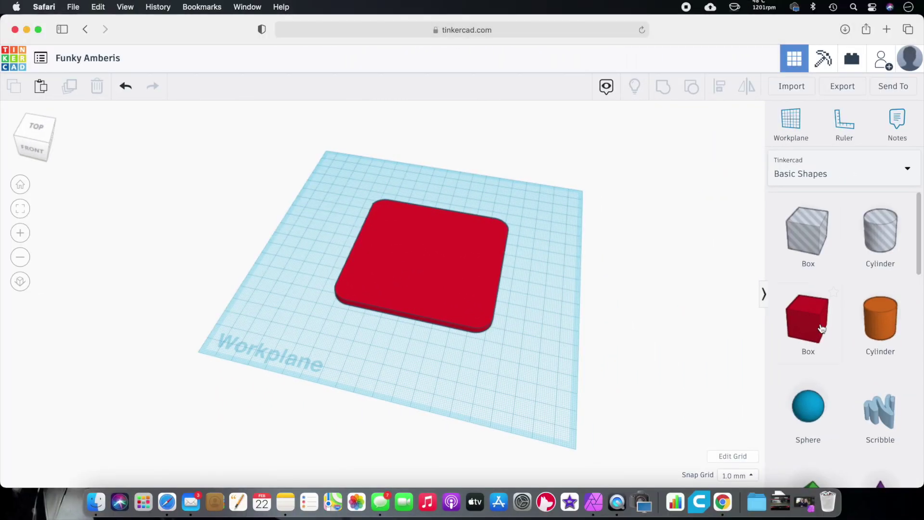
- Add a solid box in front of the plate and size it 90 mm wide, 69 mm long and 10 mm high
left_click_drag(821, 328, 524, 364)
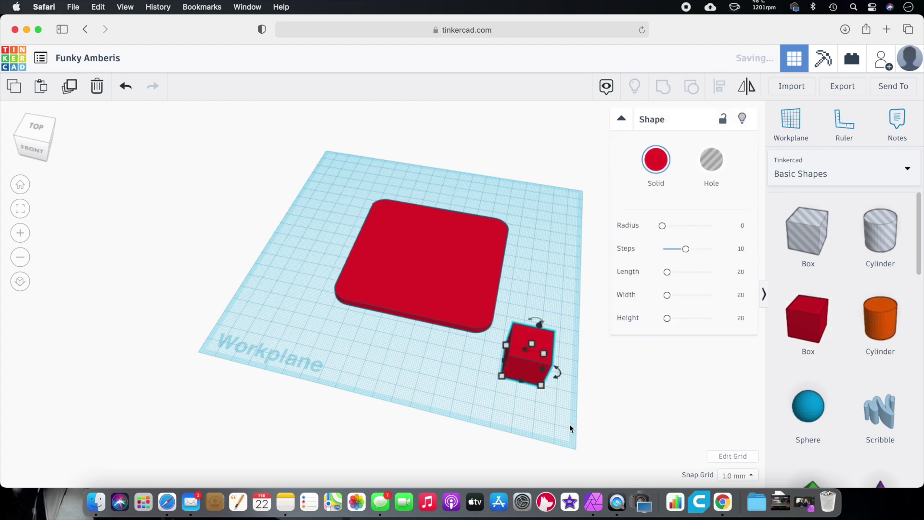
mouse_move(505, 377)
left_click(516, 430)
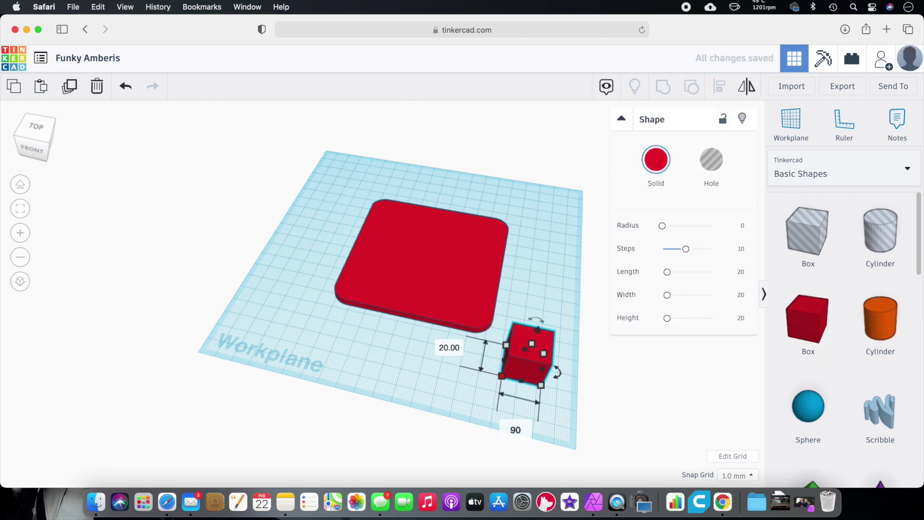
key("Tab")
type("69")
key("Return")
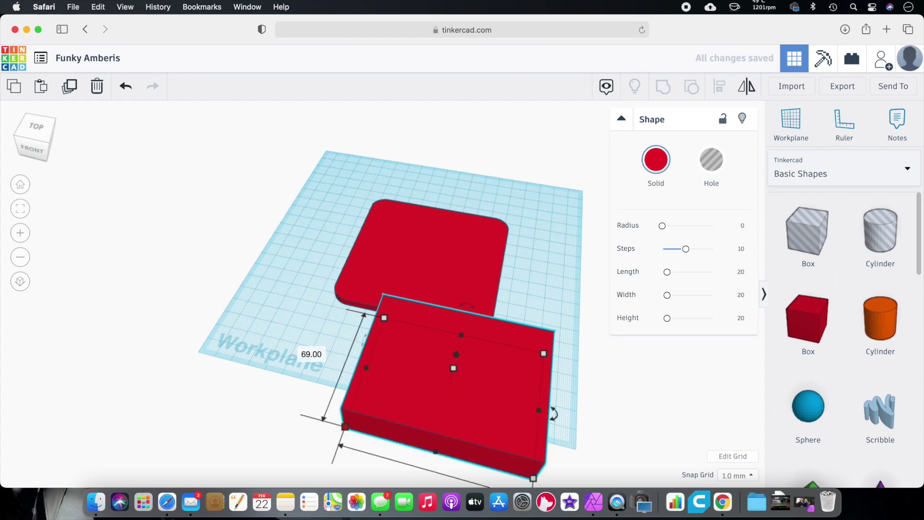
mouse_move(455, 366)
left_click(506, 377)
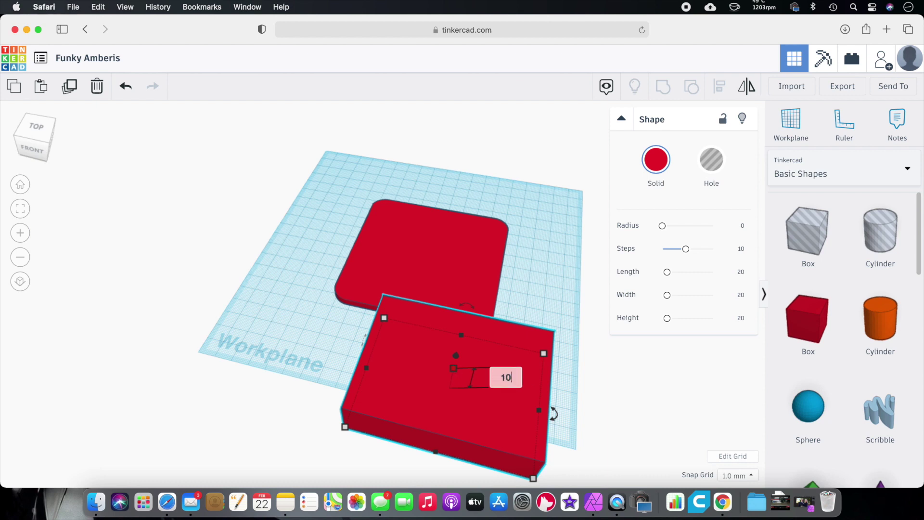
key("Return")
- Centre the box and the rounded plate on each other in both width and length
left_click_drag(290, 248, 492, 368)
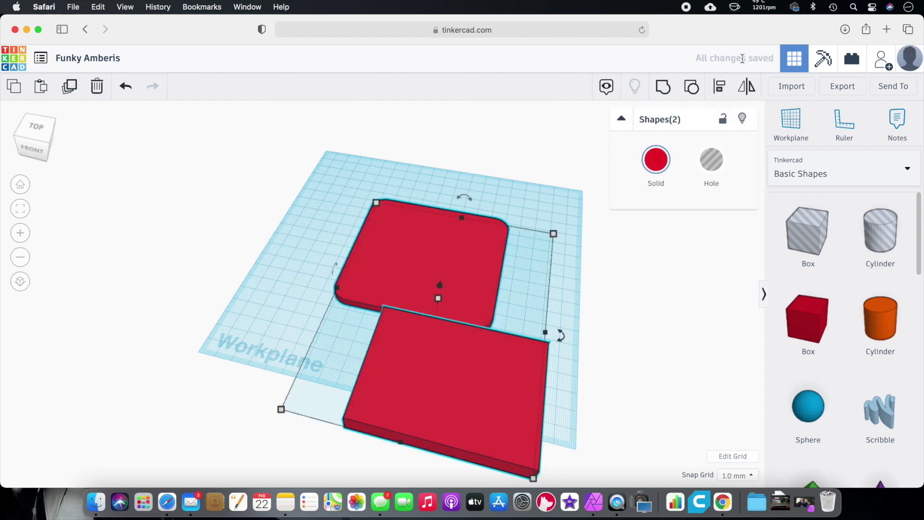
left_click(717, 94)
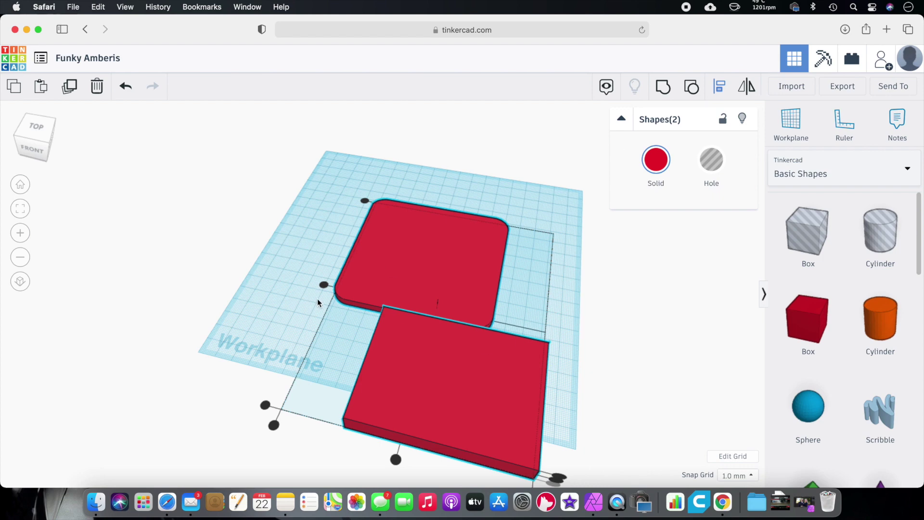
left_click(324, 284)
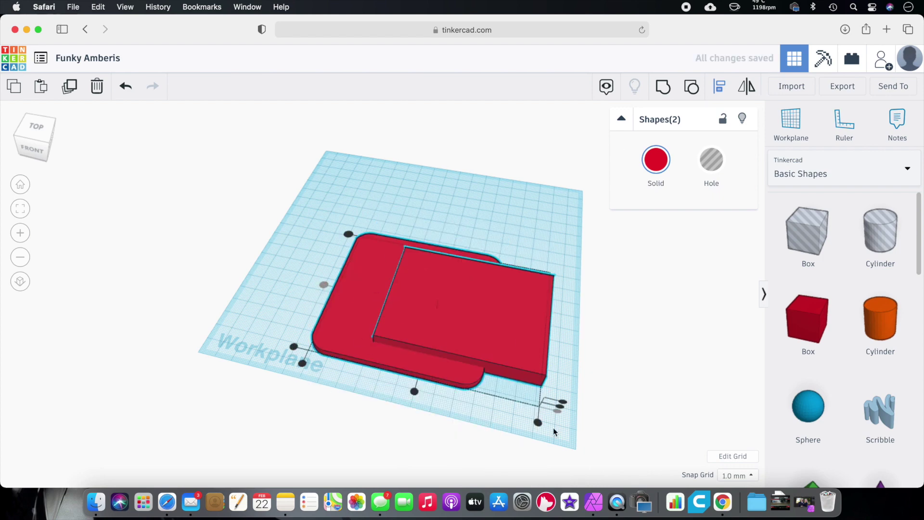
left_click(413, 391)
left_click(645, 341)
- Shift the box towards the plate's back edge in small grid increments, undoing a freehand move first
right_click_drag(645, 341, 483, 331)
left_click(383, 321)
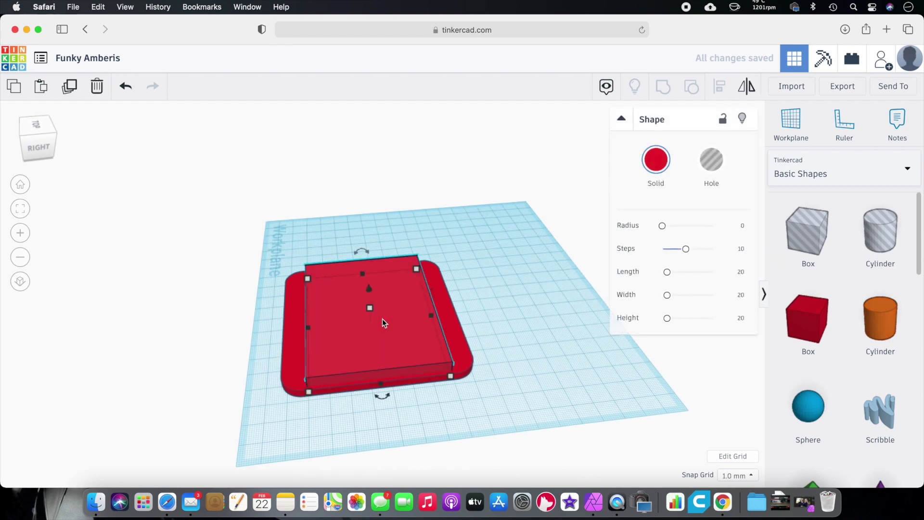
left_click_drag(379, 333, 391, 332)
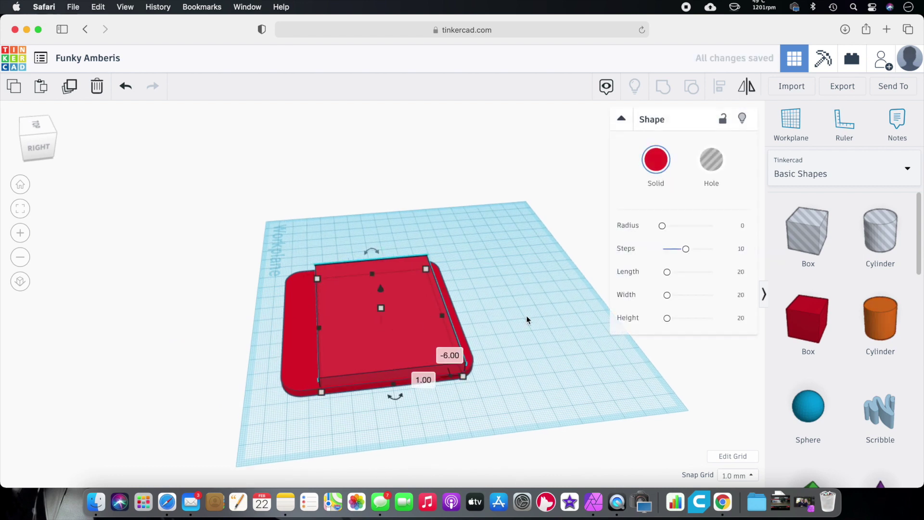
key("super+z")
key("Right")
key("Right")
key("Right")
key("Right")
key("Right")
key("Right")
key("Right")
key("Right")
key("Right")
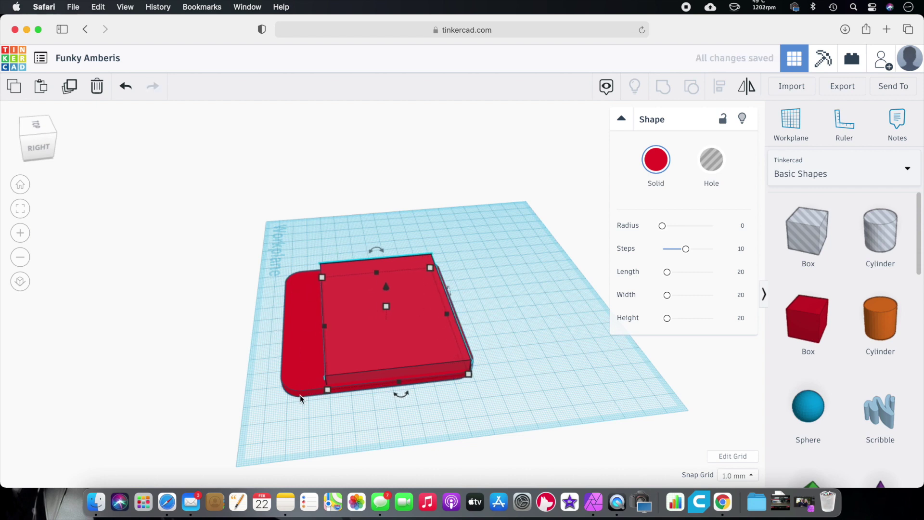
- Examine how the box's square corners sit against the plate's rounded back corners
right_click_drag(566, 396, 699, 398)
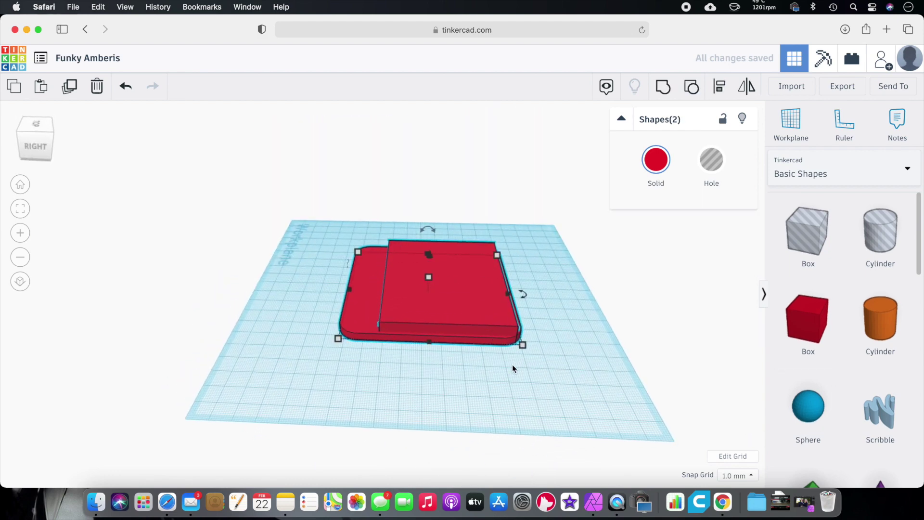
right_click_drag(512, 365, 438, 351)
scroll(438, 351, "up", 5)
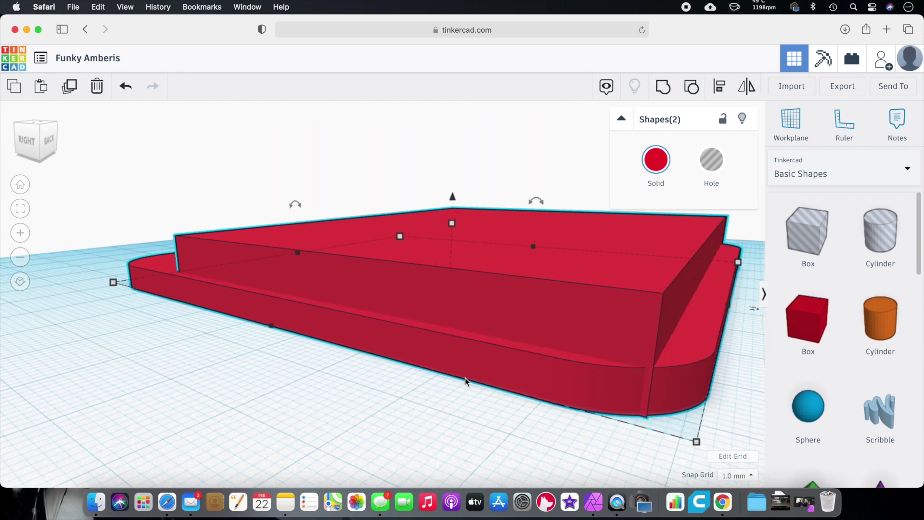
scroll(450, 394, "down", 5)
right_click_drag(452, 394, 545, 405)
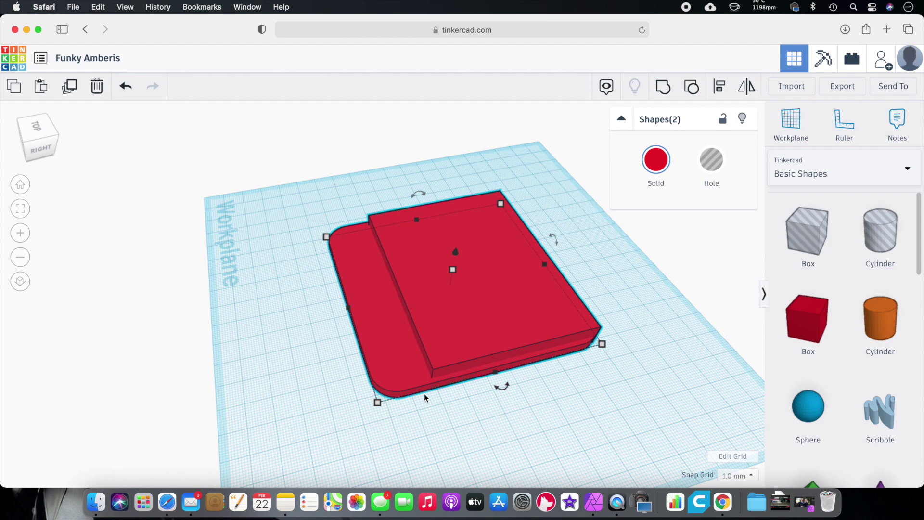
right_click_drag(568, 454, 516, 391)
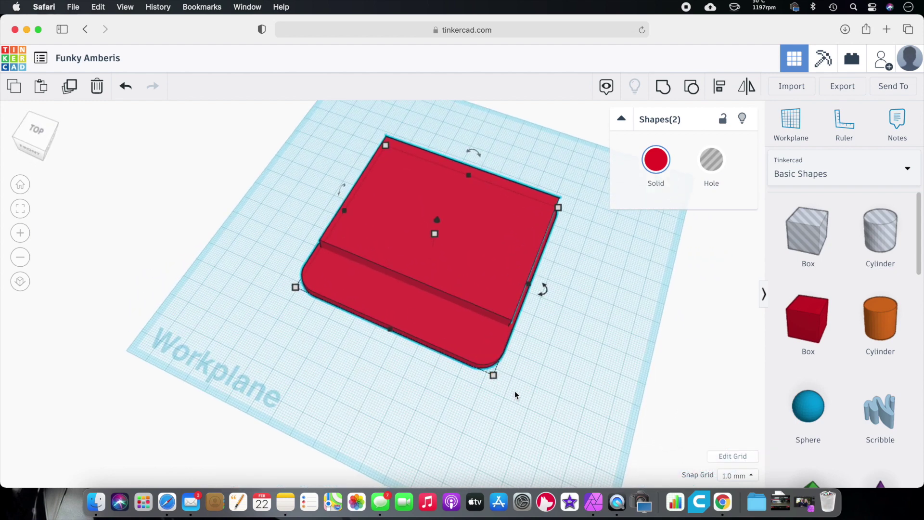
- Move the rounded plate away from the box and place a favourite MetaFillet shape in front of the box
left_click(515, 392)
left_click_drag(438, 338, 117, 295)
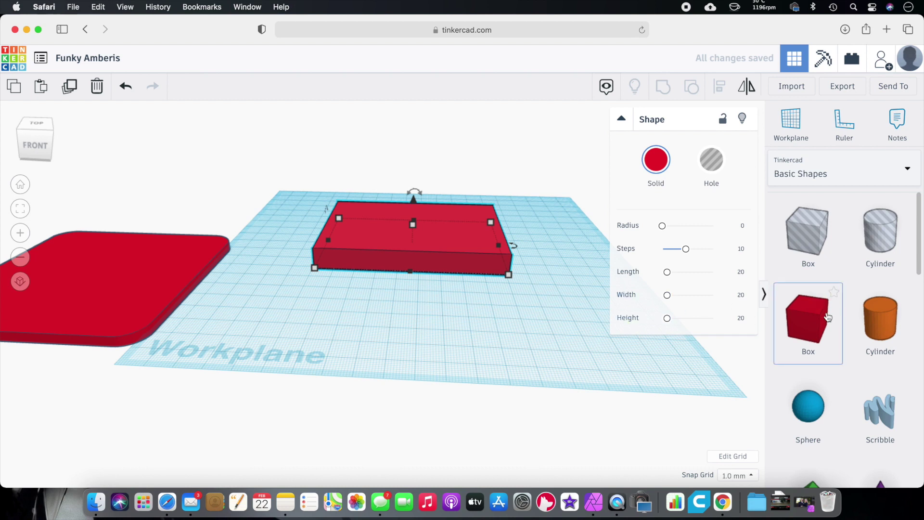
left_click(844, 176)
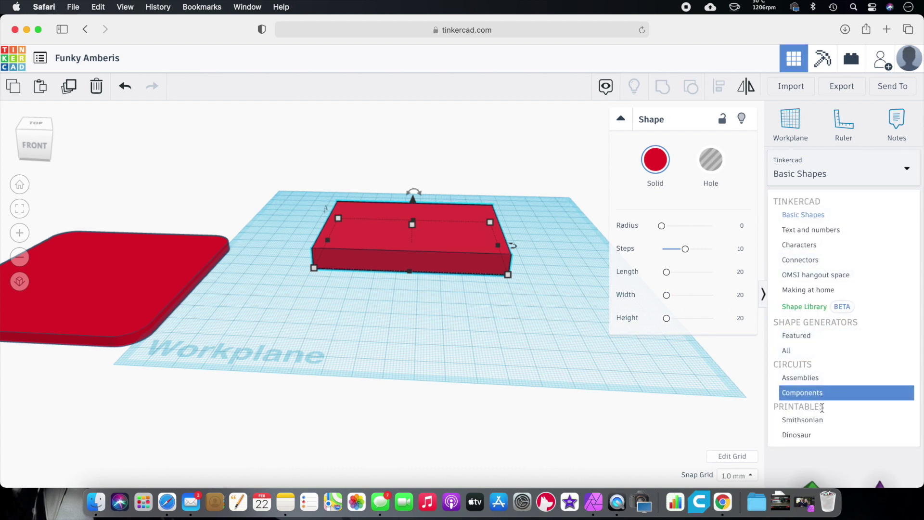
scroll(817, 388, "down", 2)
left_click(809, 417)
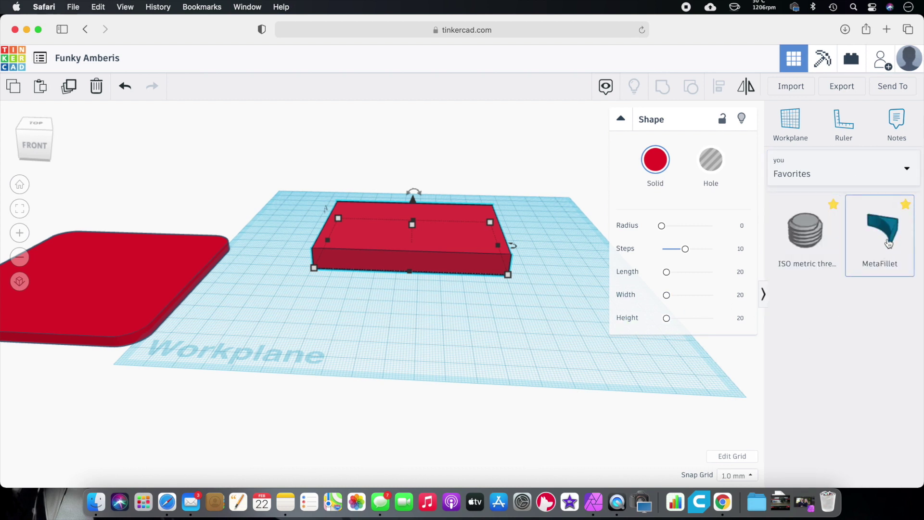
left_click_drag(883, 231, 436, 337)
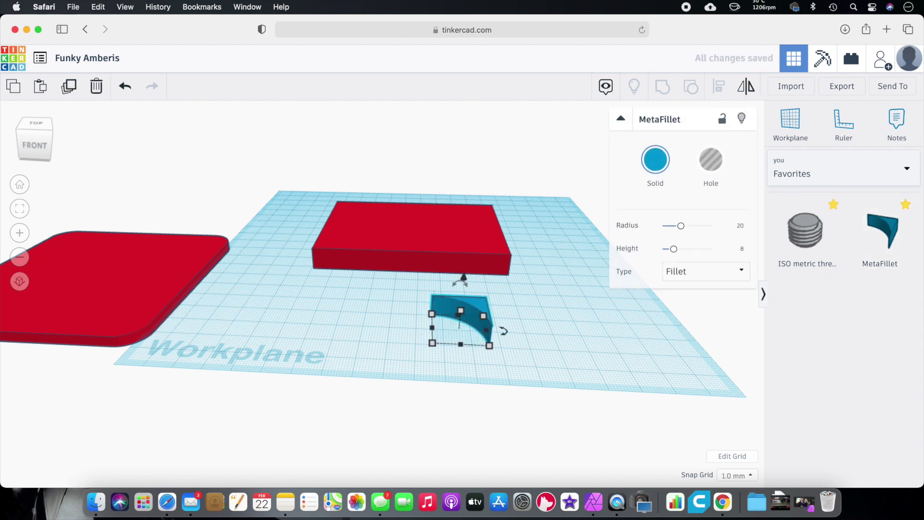
- Resize the MetaFillet to 10 mm in both width and length and 18 mm in height
mouse_move(489, 345)
left_click(553, 334)
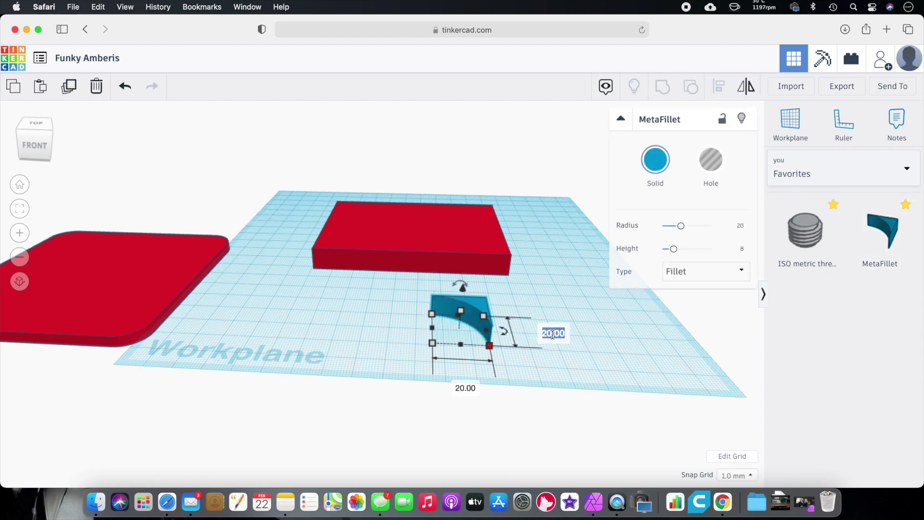
type("10")
left_click(463, 388)
type("1")
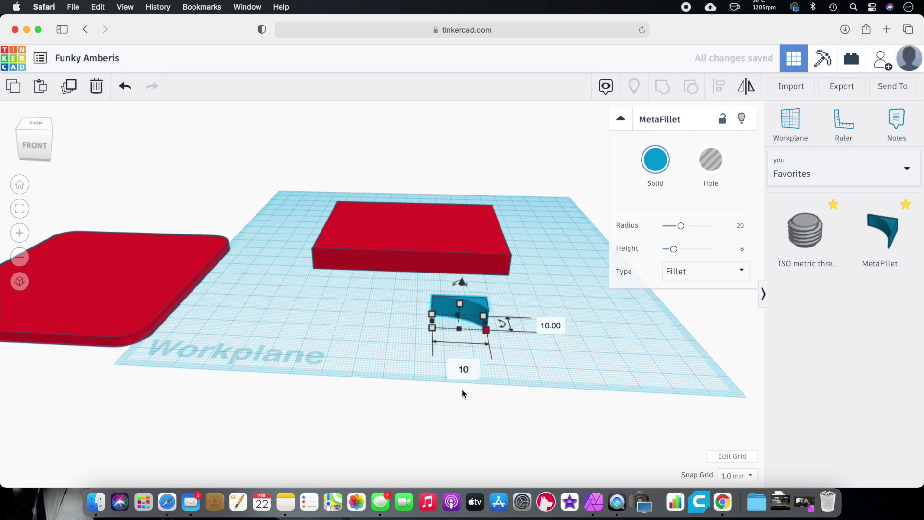
key("Tab")
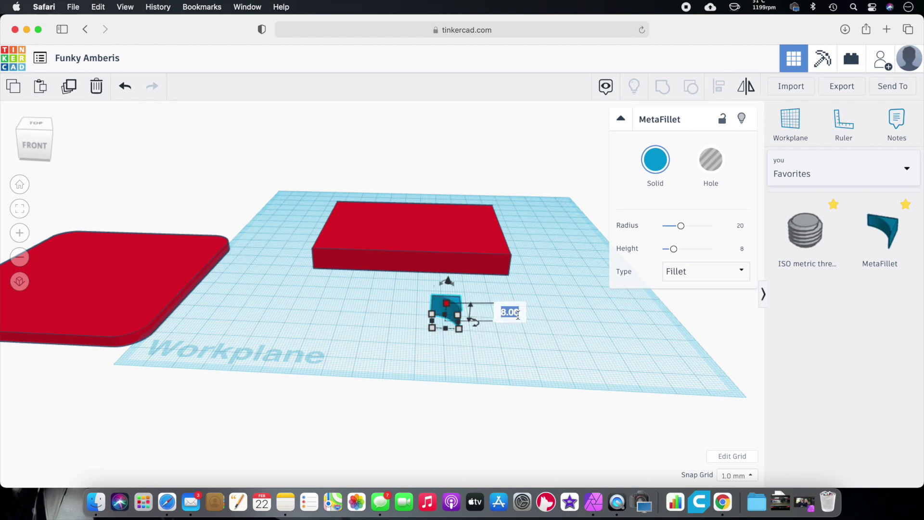
key("Return")
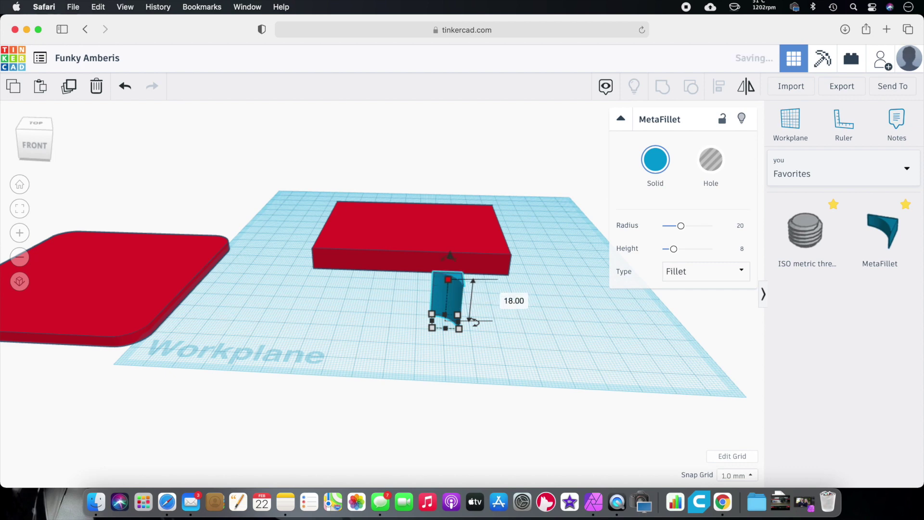
- Turn the MetaFillet into a hole and move it to the box's back-right corner
left_click(565, 359)
right_click_drag(565, 359, 378, 349)
left_click(377, 350)
scroll(378, 350, "down", 2)
left_click(712, 160)
left_click(439, 364)
left_click_drag(383, 343, 521, 250)
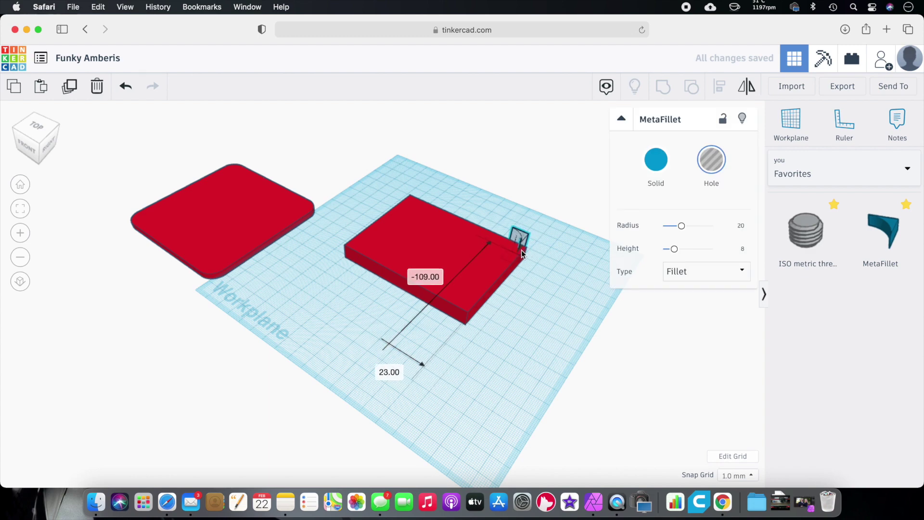
- Align the MetaFillet hole flush with the back and right sides of the box
right_click_drag(522, 250, 591, 378)
left_click_drag(574, 325, 506, 361)
scroll(582, 308, "down", 5)
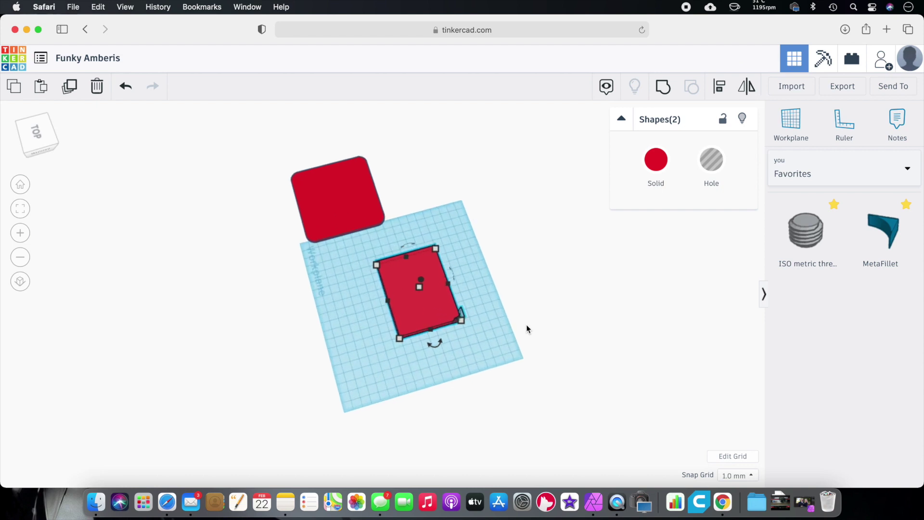
scroll(517, 351, "up", 2)
scroll(479, 341, "up", 4)
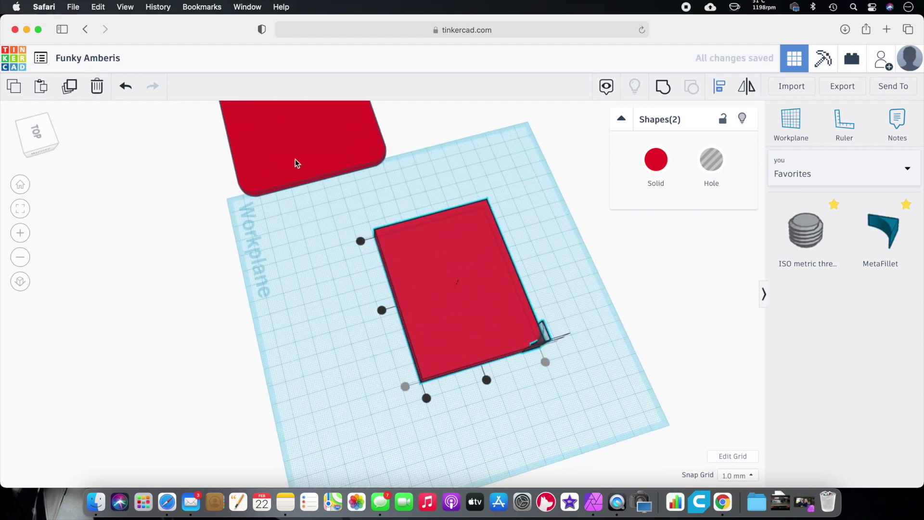
right_click_drag(316, 299, 299, 311)
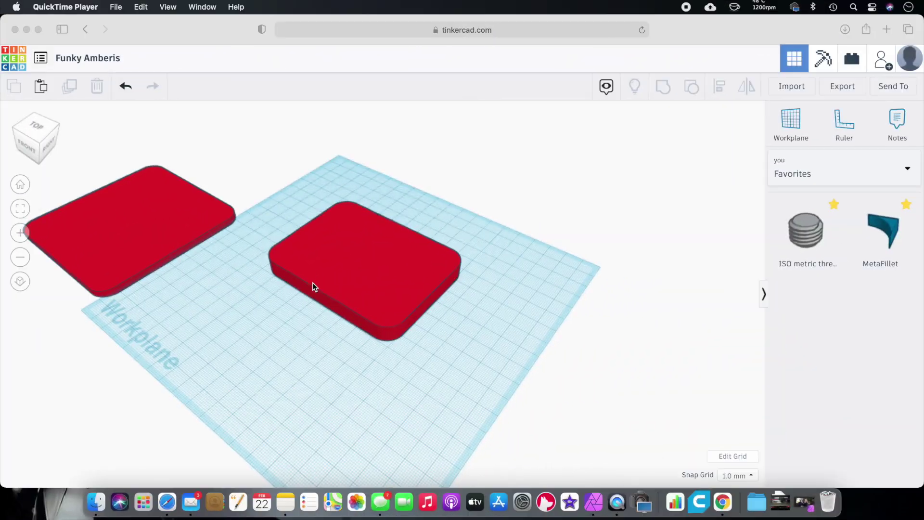
- Centre the rounded box and the rounded plate on each other in width and length
left_click(143, 241)
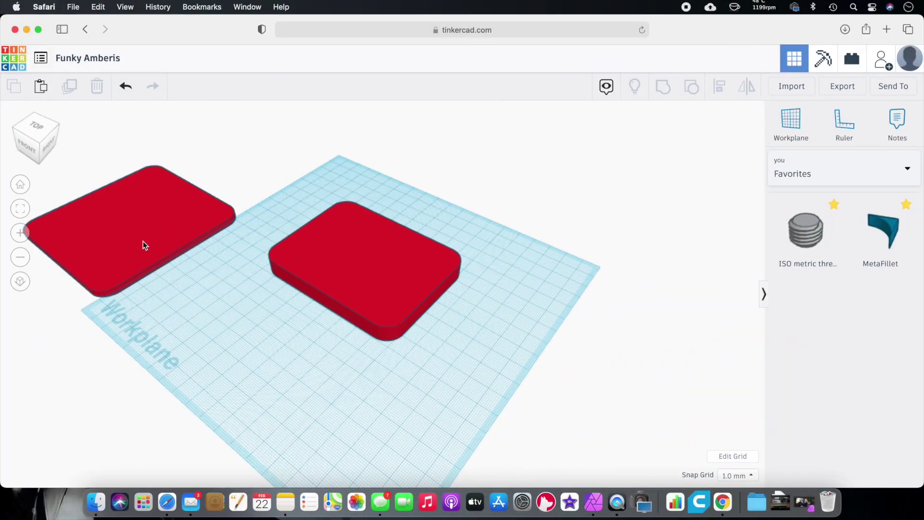
left_click(135, 234)
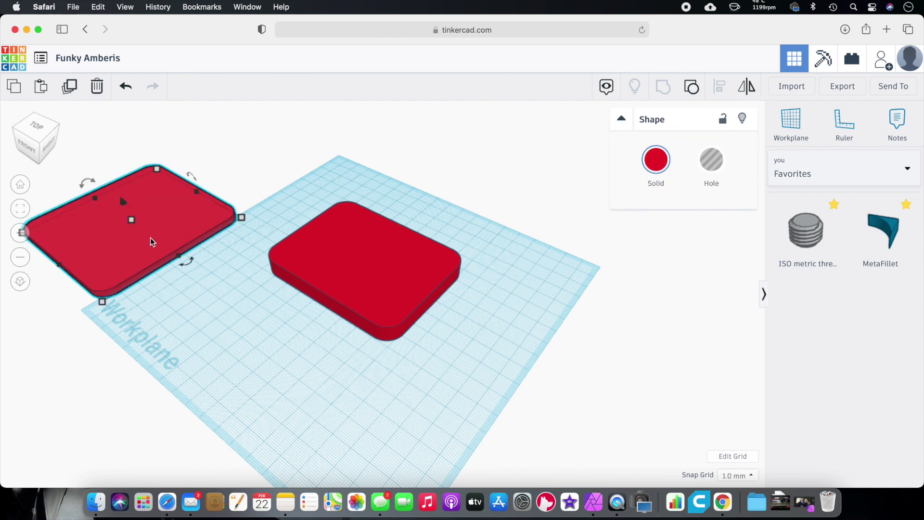
left_click(385, 288, "shift")
left_click(720, 87)
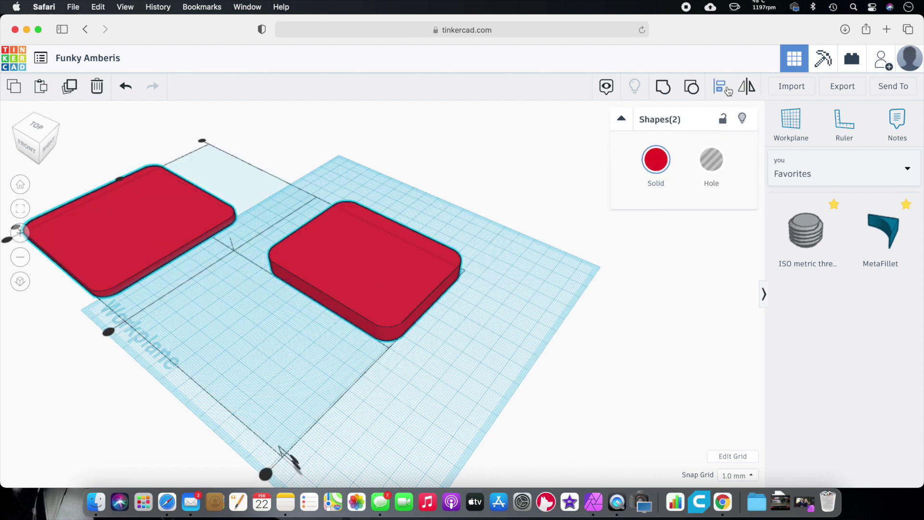
left_click(265, 474)
left_click(249, 260)
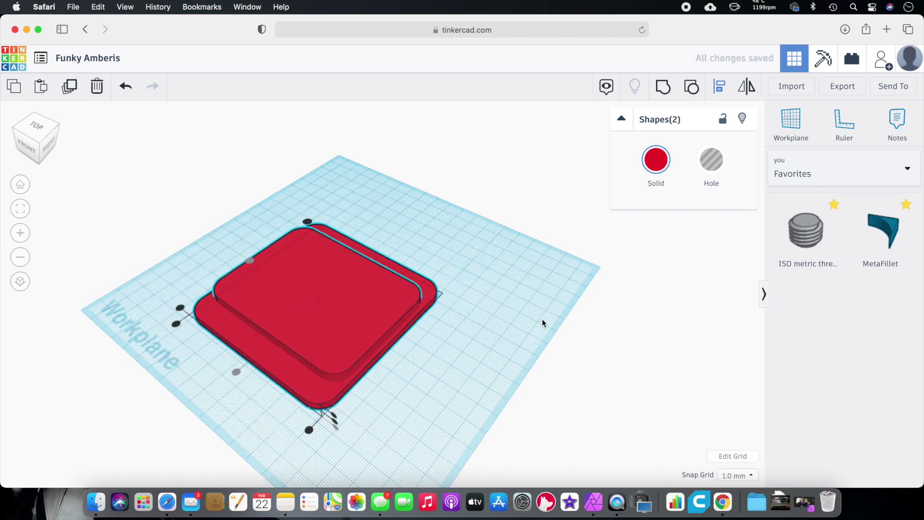
left_click(512, 327)
- Nudge the rounded box towards the back edge of the plate in small grid increments
right_click_drag(512, 327, 359, 333)
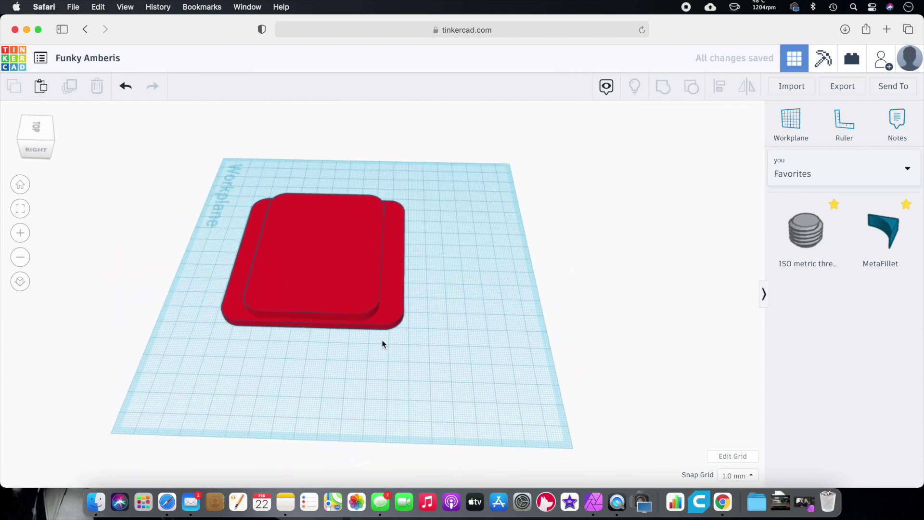
left_click(310, 319)
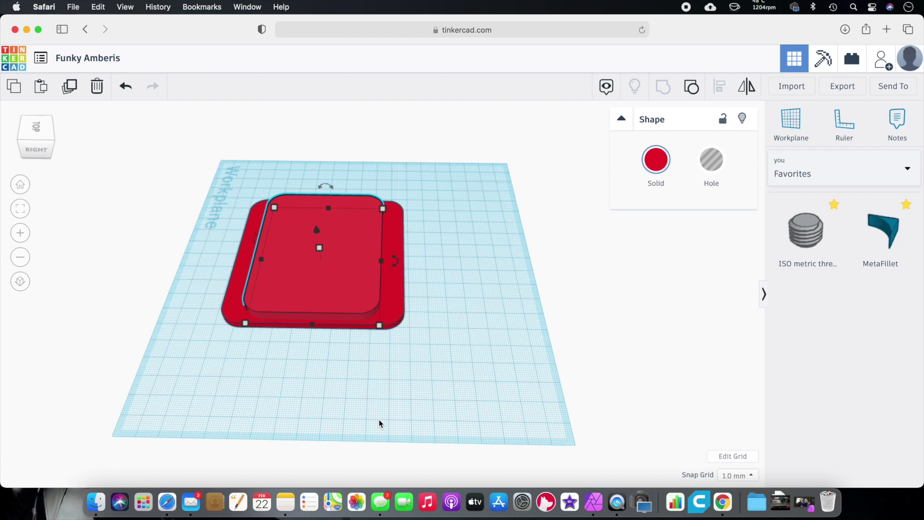
key("Right")
key("Right")
key("Right")
key("Right")
key("Right")
key("Right")
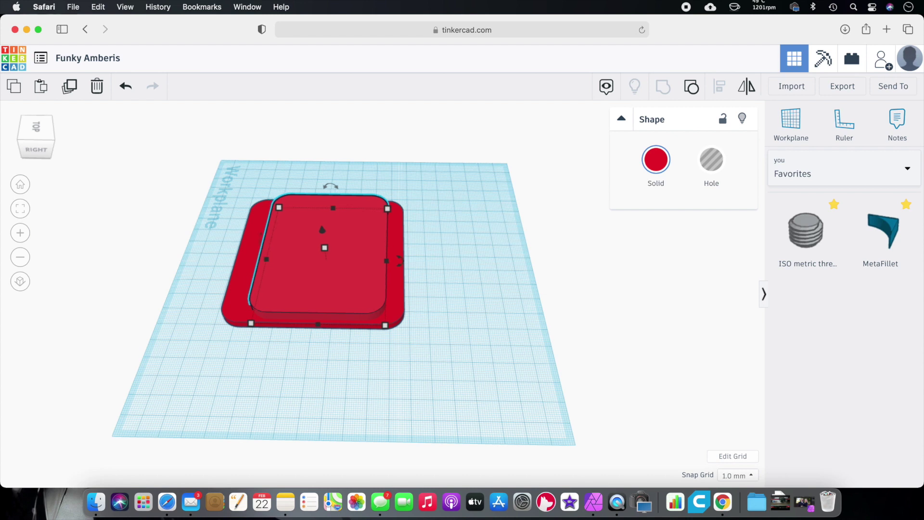
key("Right")
key("Right")
- Duplicate the rounded box, set the copy's 69 mm side to 65 mm and shorten its 90 mm side
right_click_drag(337, 354, 464, 334)
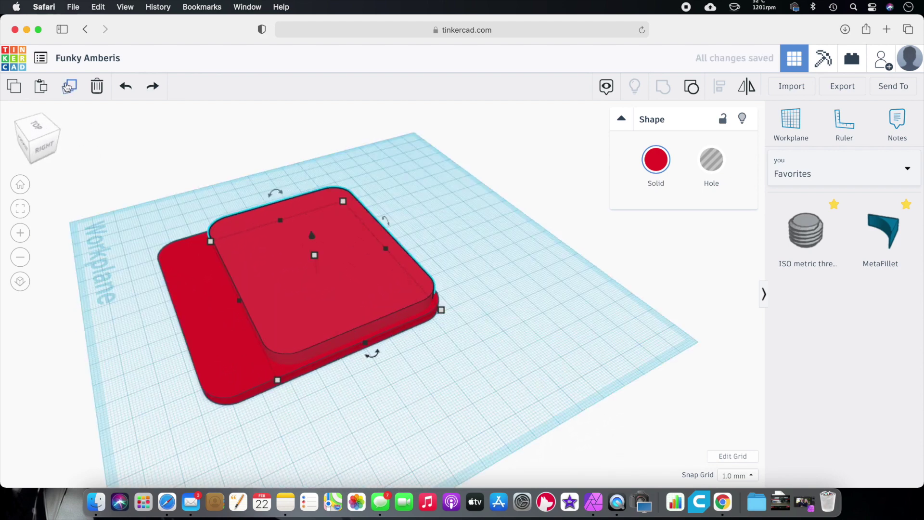
left_click(68, 87)
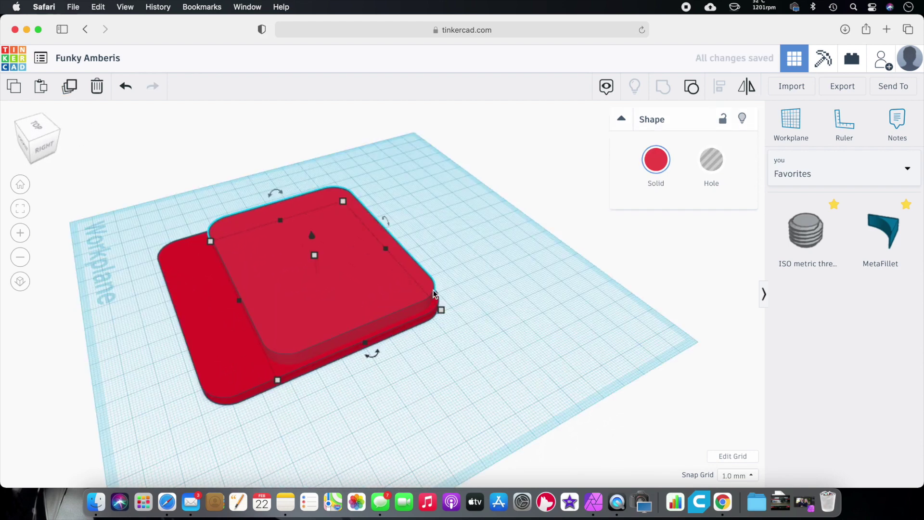
left_click(398, 386)
type("65")
key("Tab")
type("8")
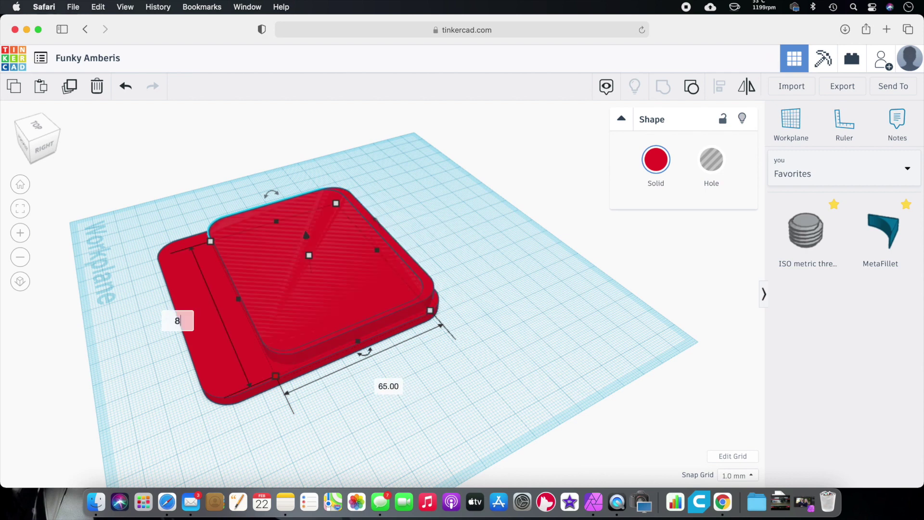
key("Return")
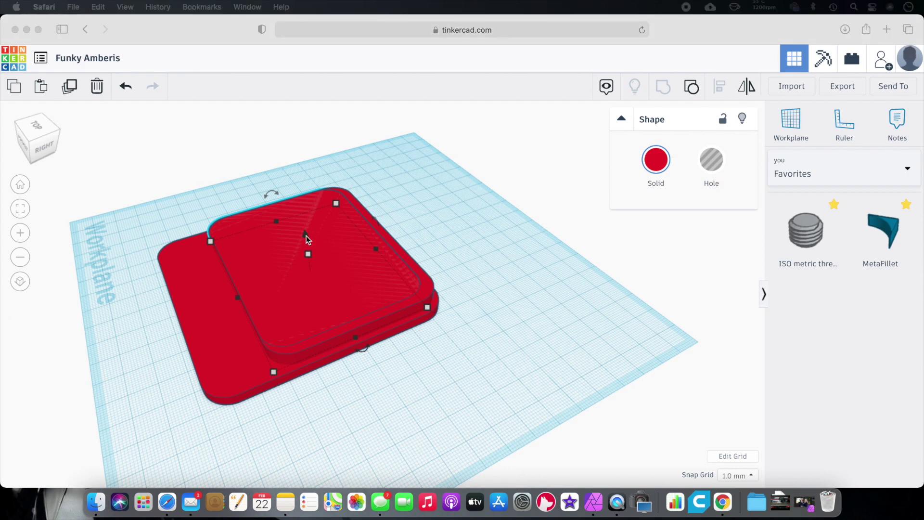
- Raise the smaller rounded box copy 4 mm above the workplane and turn it into a hole
left_click(307, 235)
right_click_drag(306, 236, 308, 212)
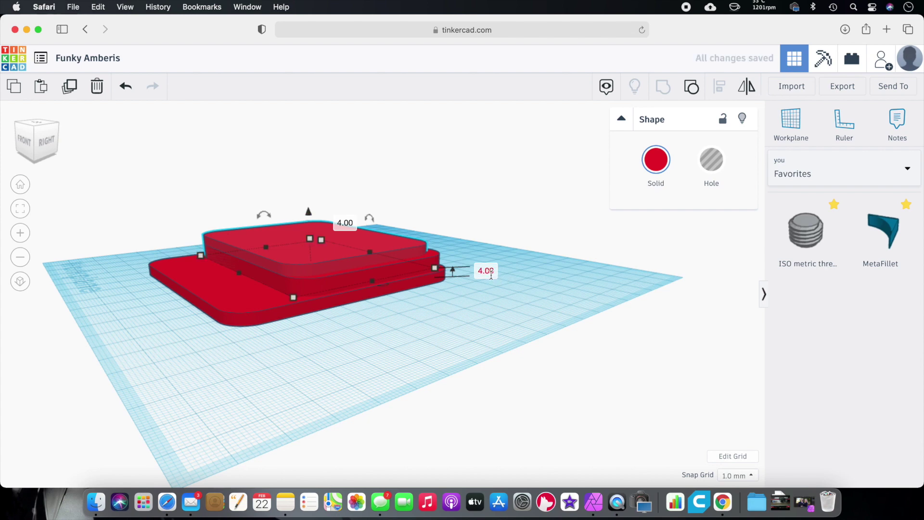
left_click_drag(484, 312, 434, 327)
right_click_drag(514, 282, 450, 311)
left_click(349, 283)
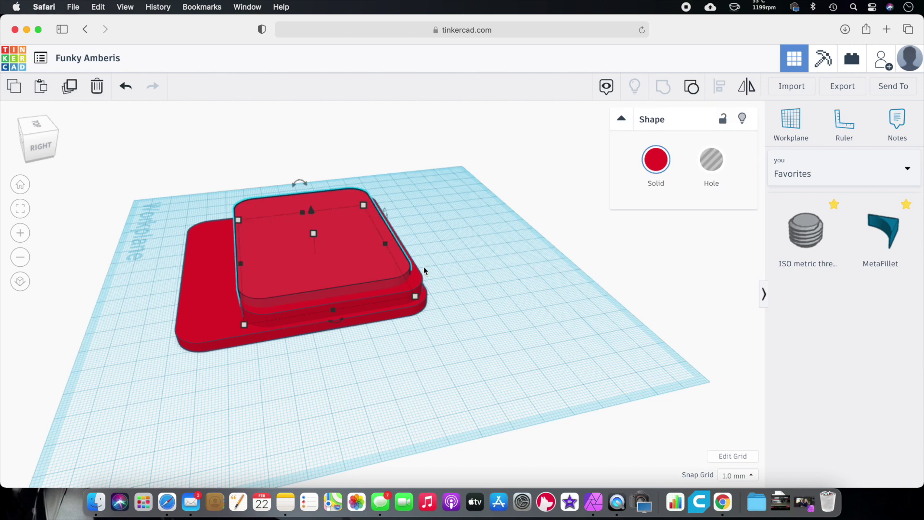
left_click(707, 161)
- Align the hole copy to the centre of the larger rounded box in both width and length
left_click_drag(409, 267, 420, 279)
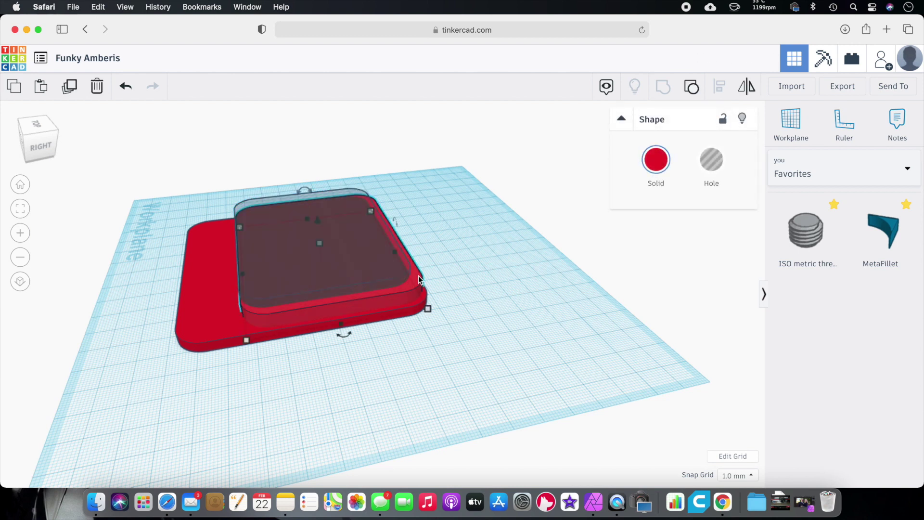
left_click(260, 201, "shift")
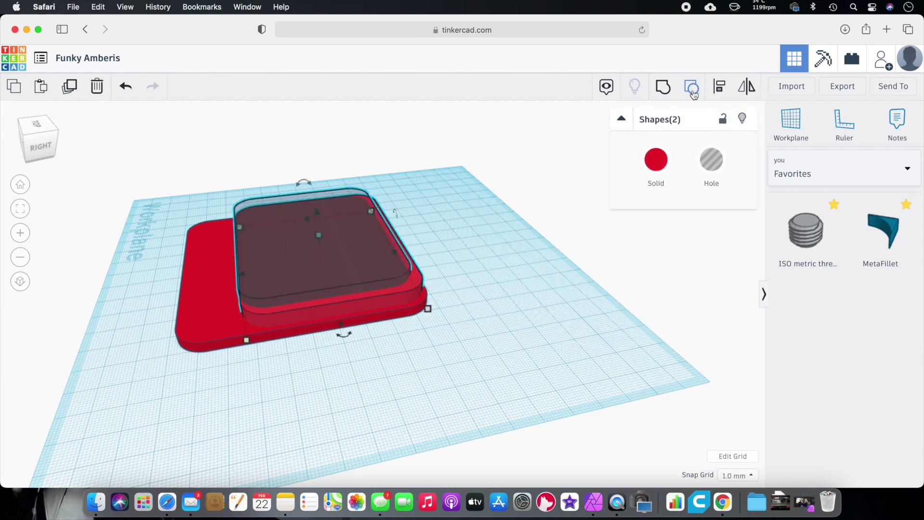
left_click(719, 88)
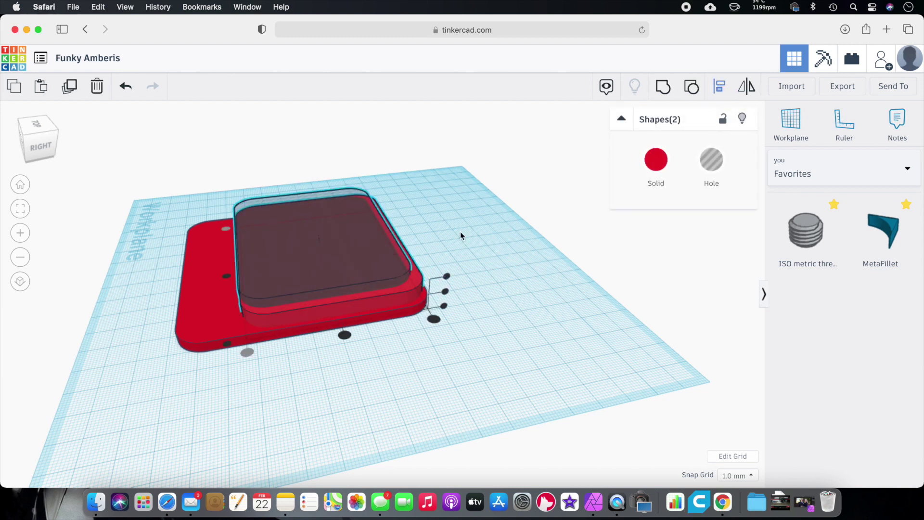
left_click(345, 336)
right_click_drag(343, 339, 479, 375)
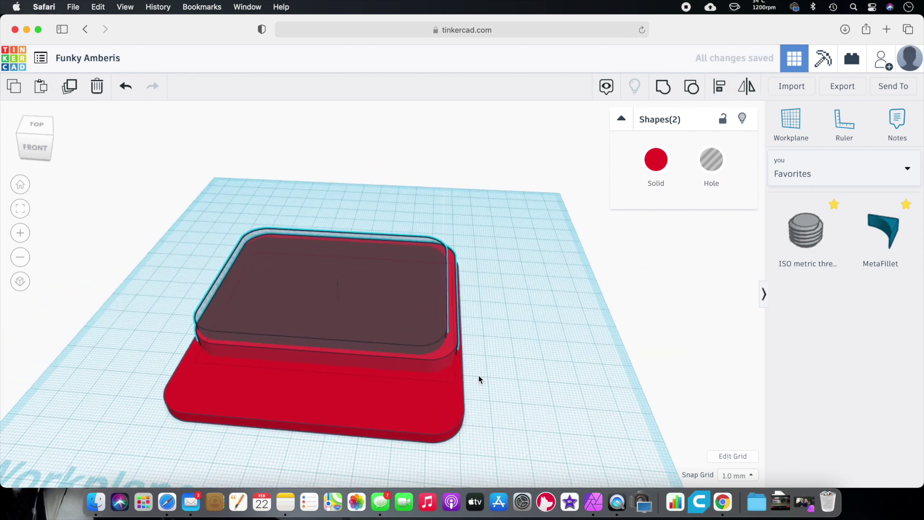
left_click(322, 387)
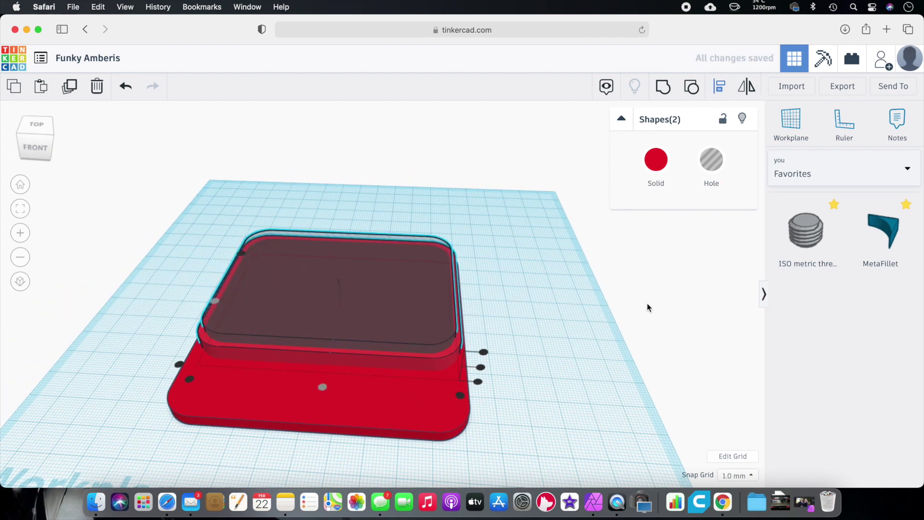
- Group the plate, the rounded box and the hole copy into one shape to cut the recess
left_click(593, 322)
right_click_drag(593, 321, 513, 307)
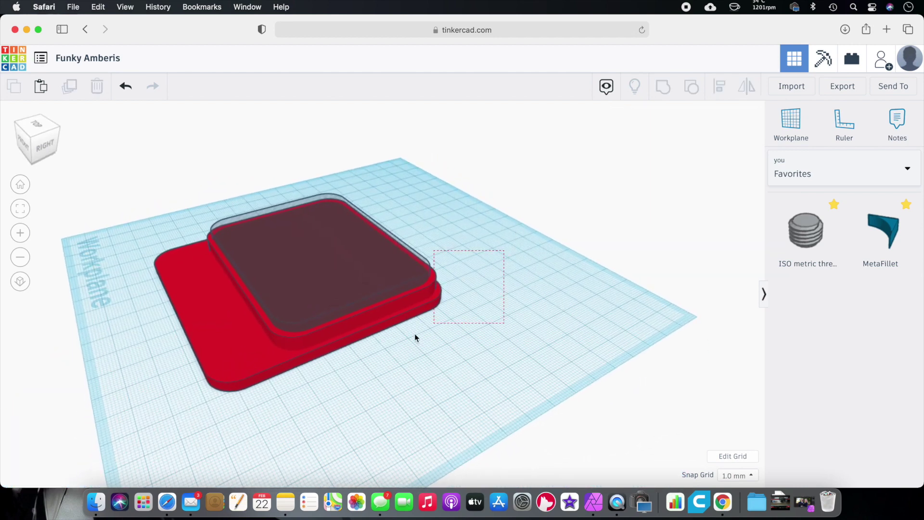
left_click_drag(504, 250, 375, 356)
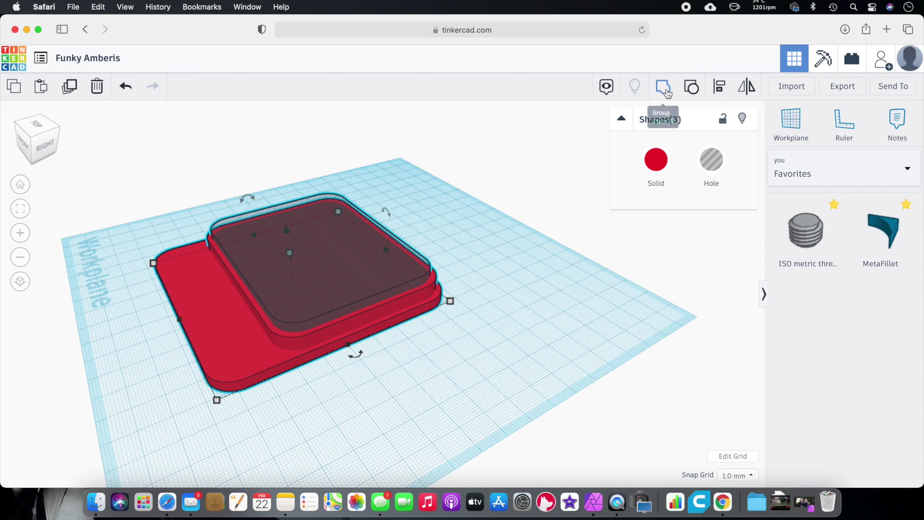
left_click(684, 94)
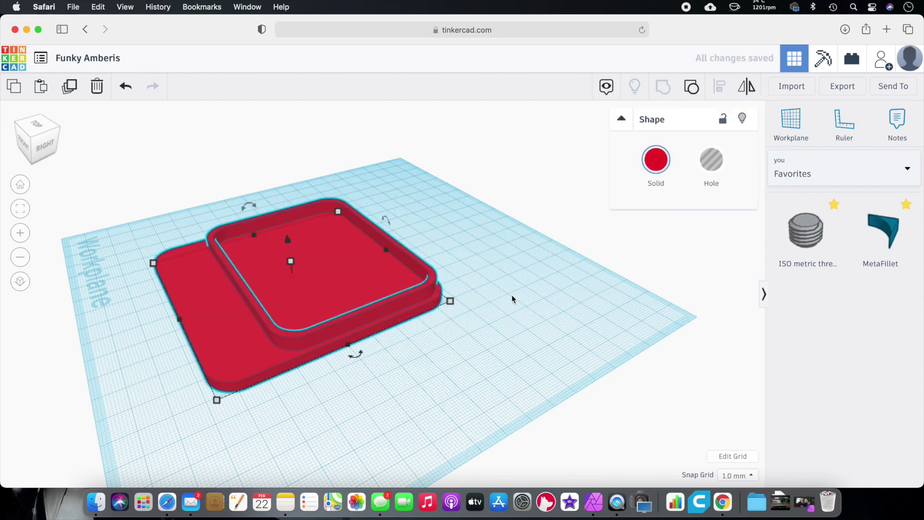
- Place a Text shape from the Basic Shapes library on the workplane beside the plate
scroll(497, 292, "down", 3)
right_click_drag(508, 278, 553, 269)
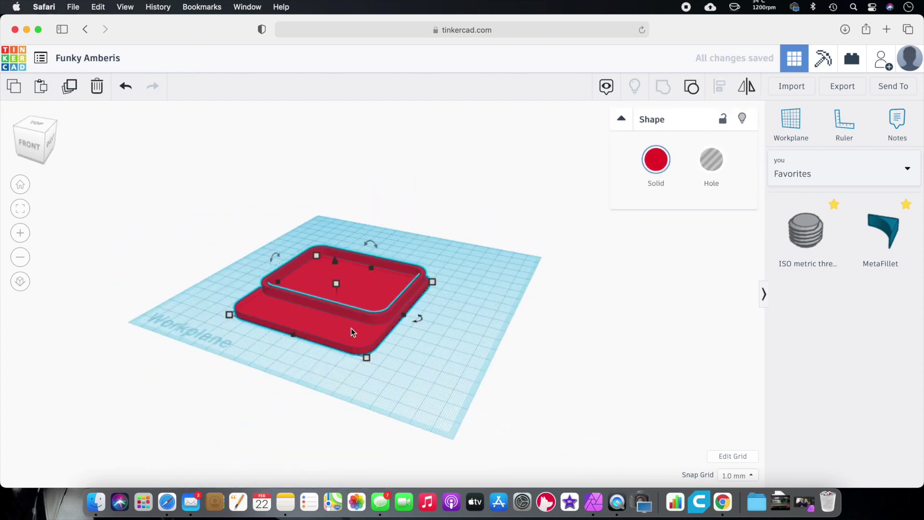
right_click_drag(467, 290, 365, 316)
scroll(365, 316, "up", 5)
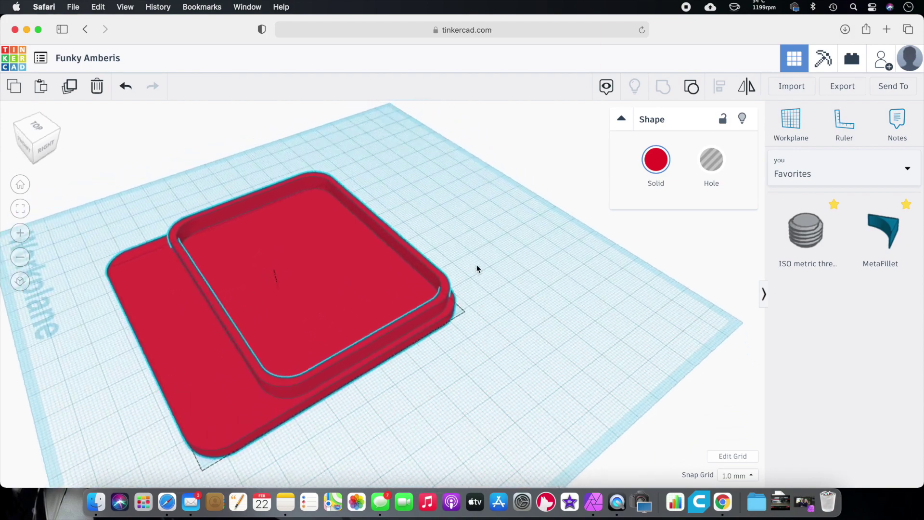
right_click_drag(477, 269, 506, 255)
right_click_drag(463, 319, 517, 324)
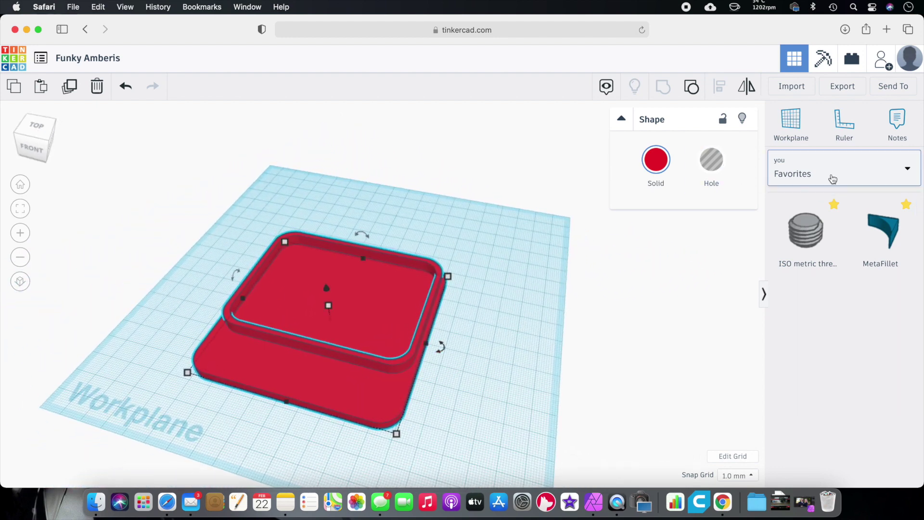
left_click(832, 179)
left_click(823, 214)
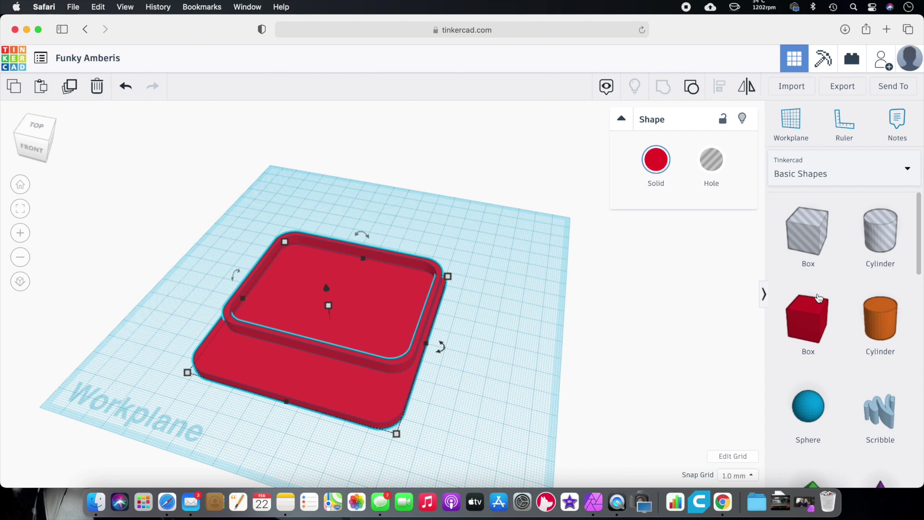
scroll(827, 298, "down", 8)
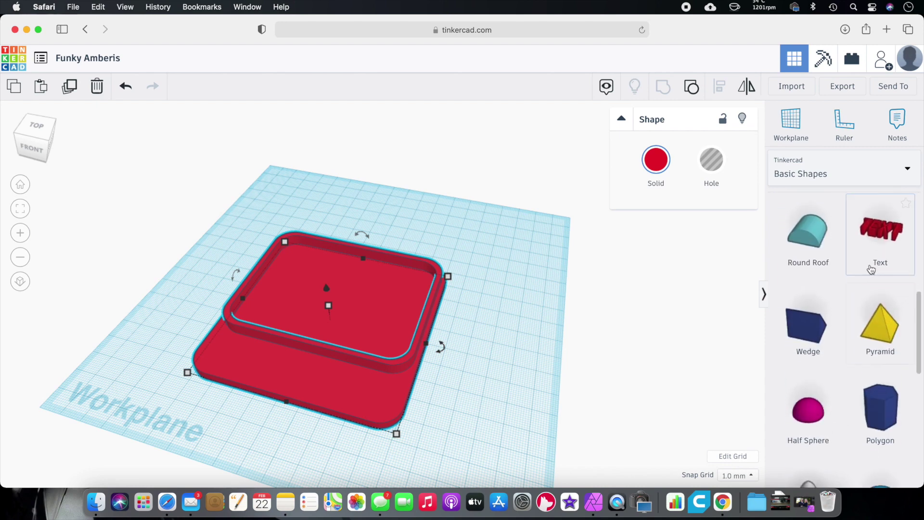
left_click_drag(871, 233, 509, 388)
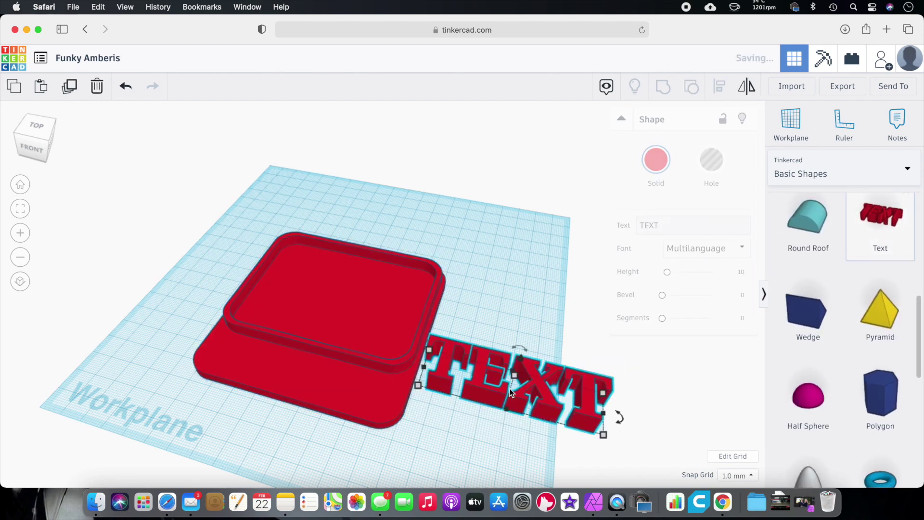
- Change the wording of the text shape to "Pandora" with a capital P
left_click(664, 226)
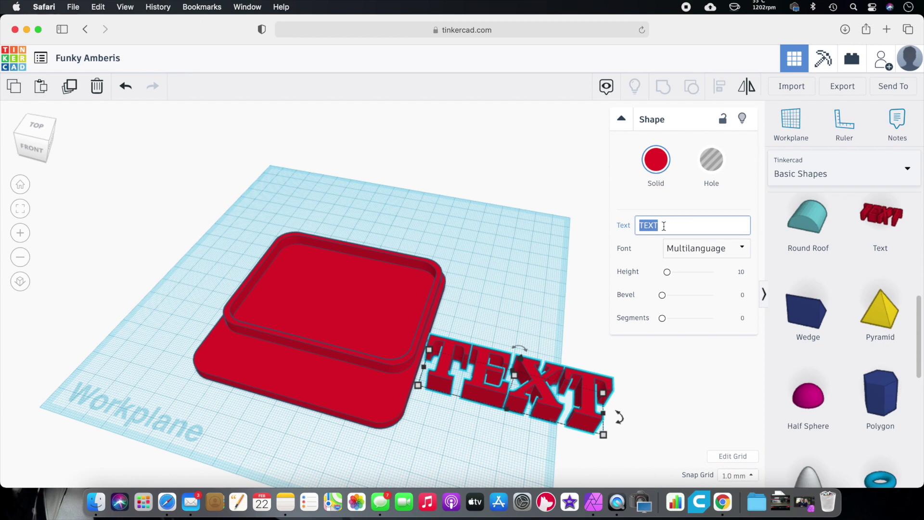
type("pan")
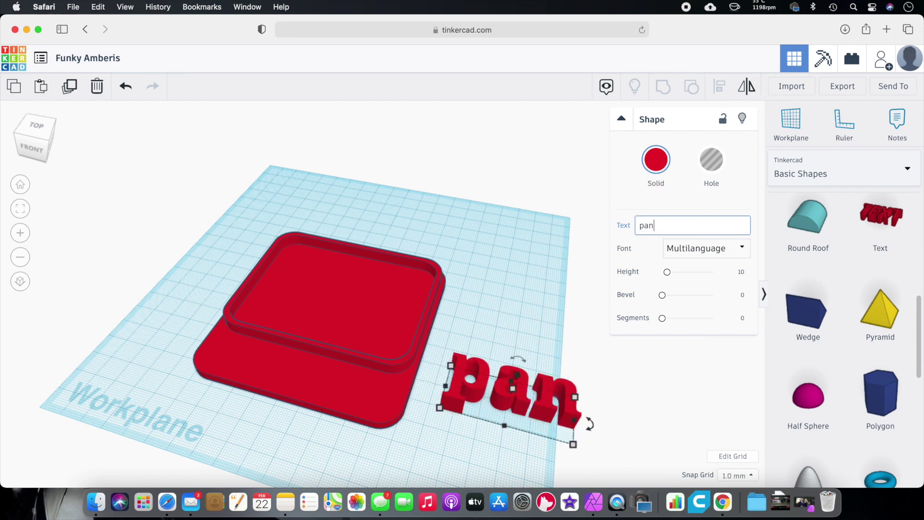
type("dora")
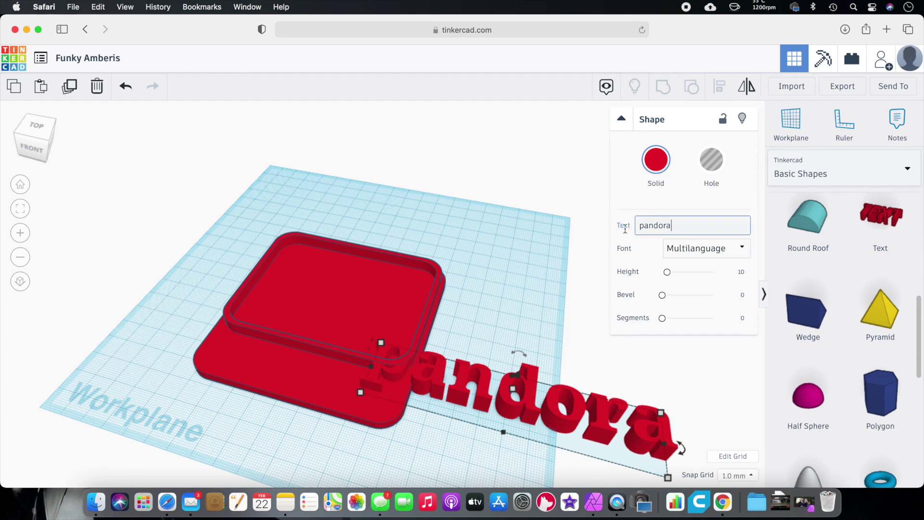
left_click_drag(642, 225, 627, 227)
type("P")
- Recolour the Pandora text from the preset colours, trying turquoise and settling on yellow
scroll(393, 392, "down", 3)
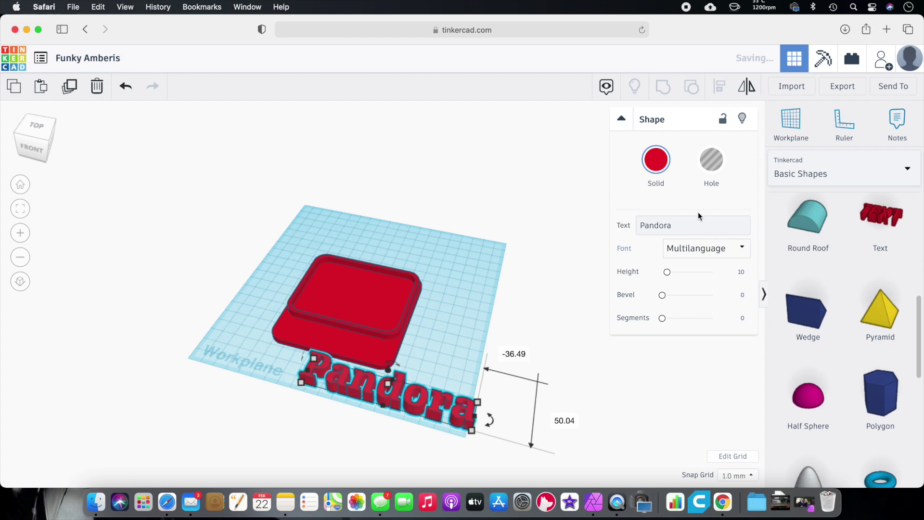
left_click(660, 163)
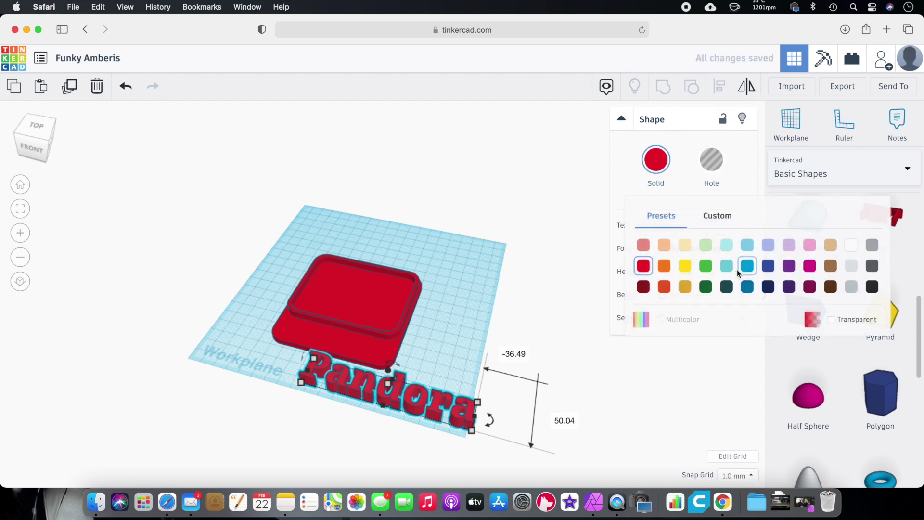
left_click(724, 269)
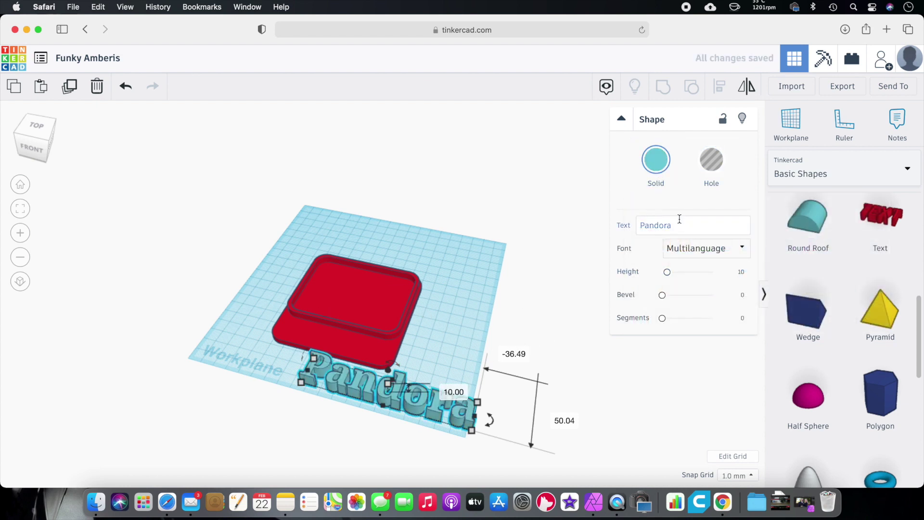
left_click(661, 164)
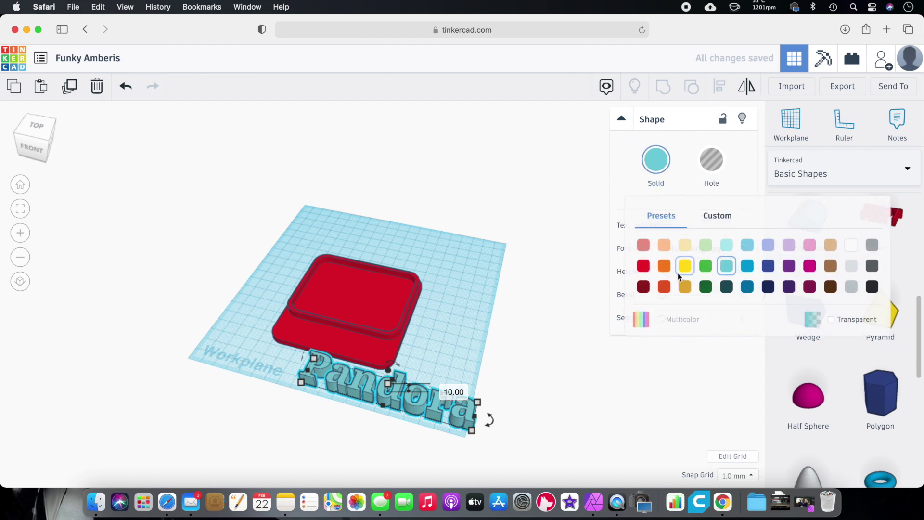
left_click(680, 272)
left_click(518, 360)
- Set the font of the Pandora text to Sans
right_click_drag(468, 339, 467, 404)
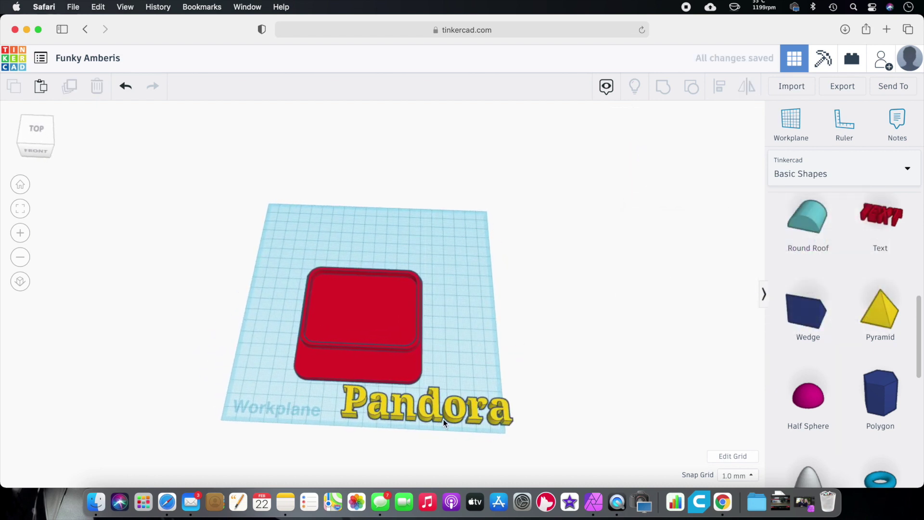
left_click(429, 411)
left_click(716, 253)
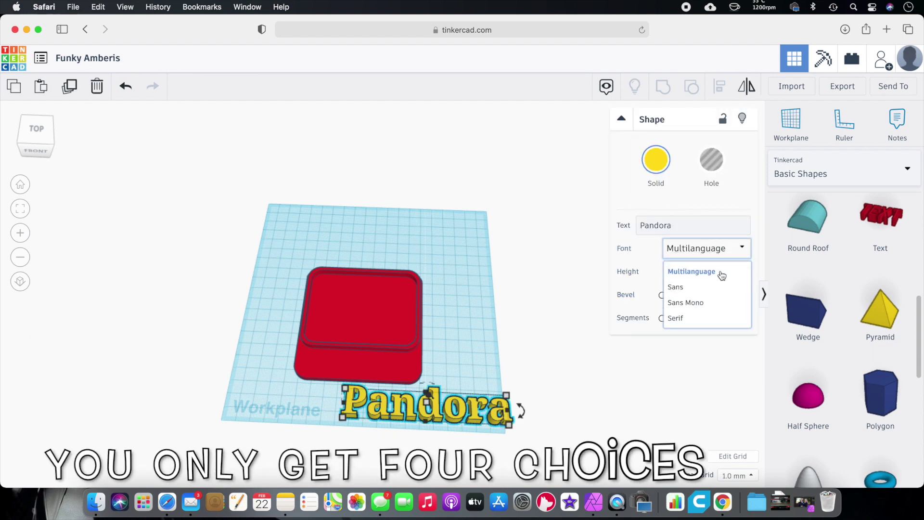
left_click(709, 289)
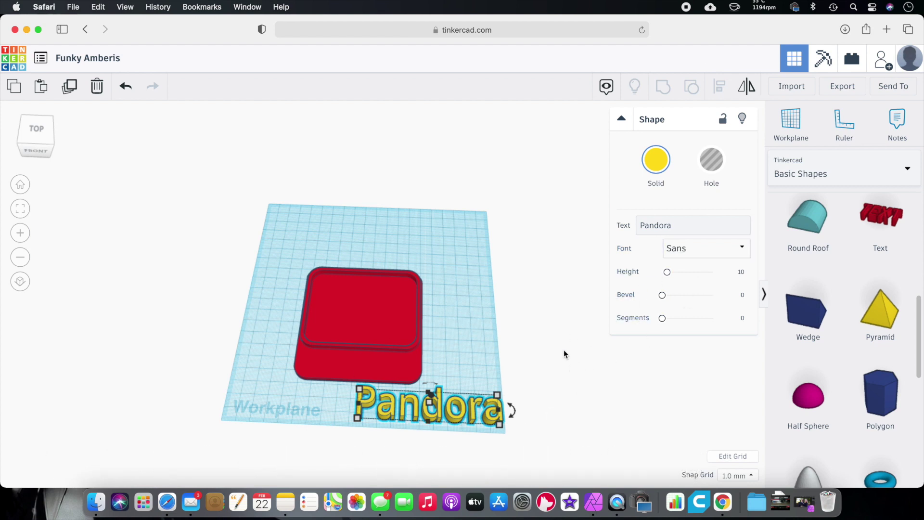
- Move the Pandora text onto the plate's front strip and scale it to about 80 by 17 mm
left_click_drag(472, 403, 411, 360)
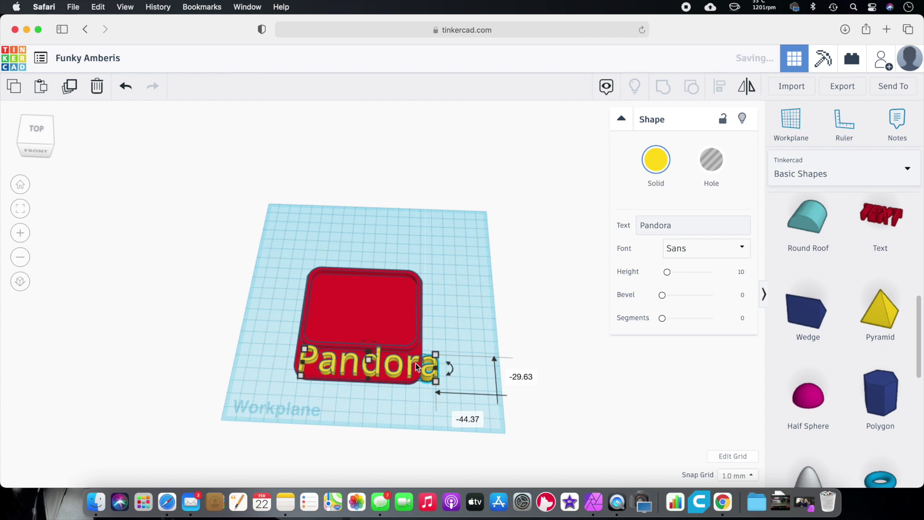
left_click_drag(436, 381, 408, 374, "shift")
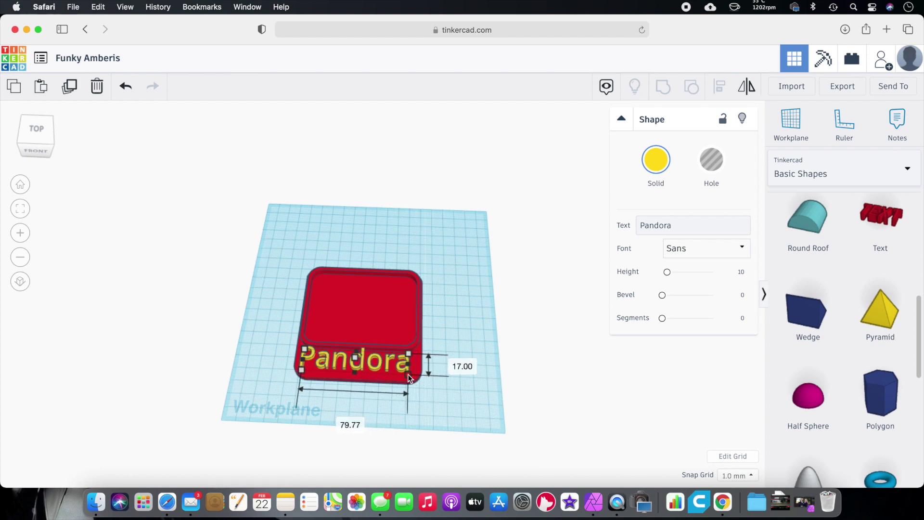
- Centre the 80 mm wide Pandora text across the width of the plate
left_click(485, 393)
right_click_drag(484, 392, 454, 368)
left_click_drag(377, 404, 376, 405)
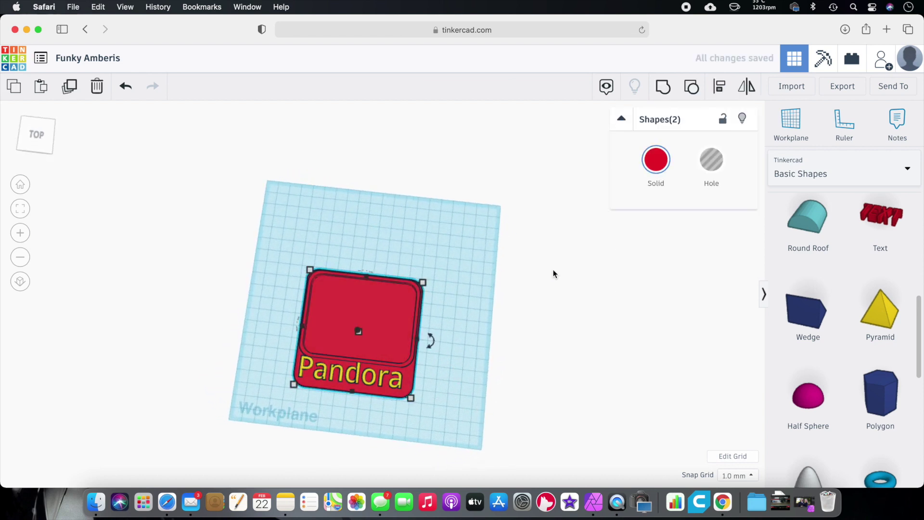
left_click(350, 405)
left_click(465, 380)
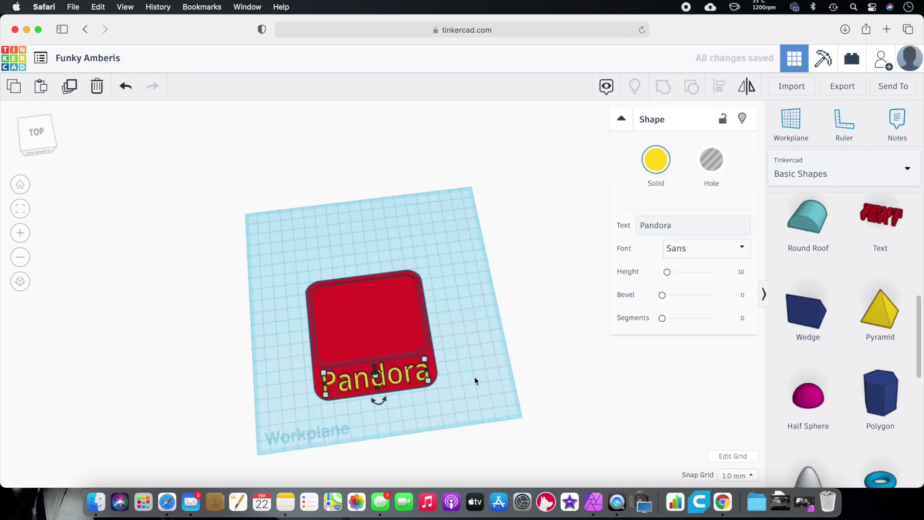
- Shrink the Pandora text to about 58 mm wide by 12 mm deep
left_click(491, 369)
right_click_drag(491, 369, 479, 363)
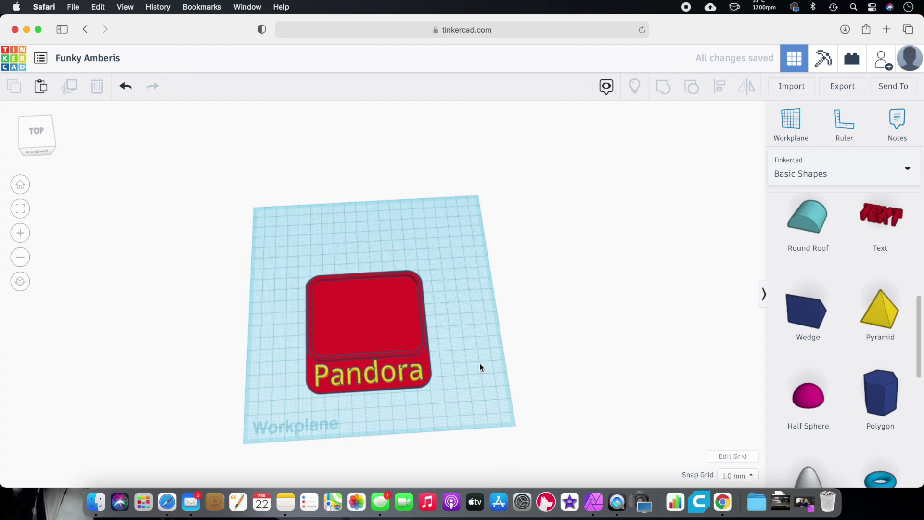
left_click(400, 375)
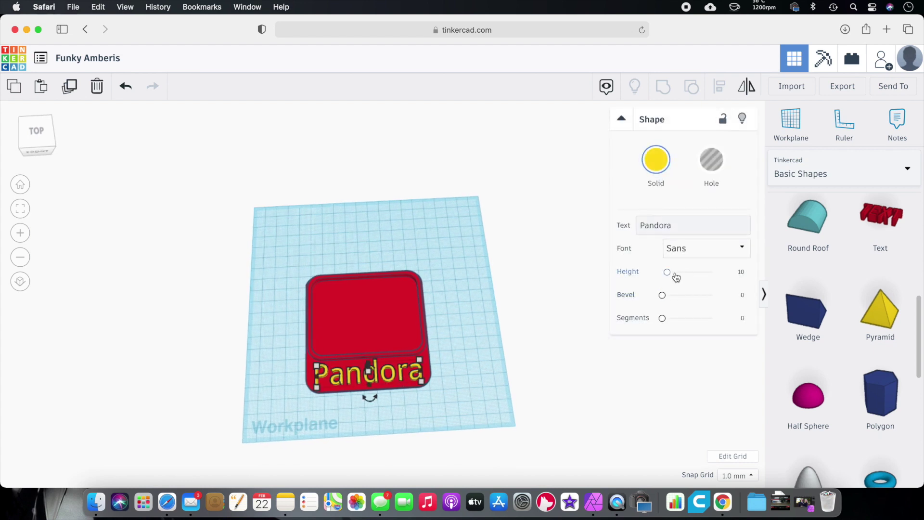
left_click_drag(420, 379, 391, 372)
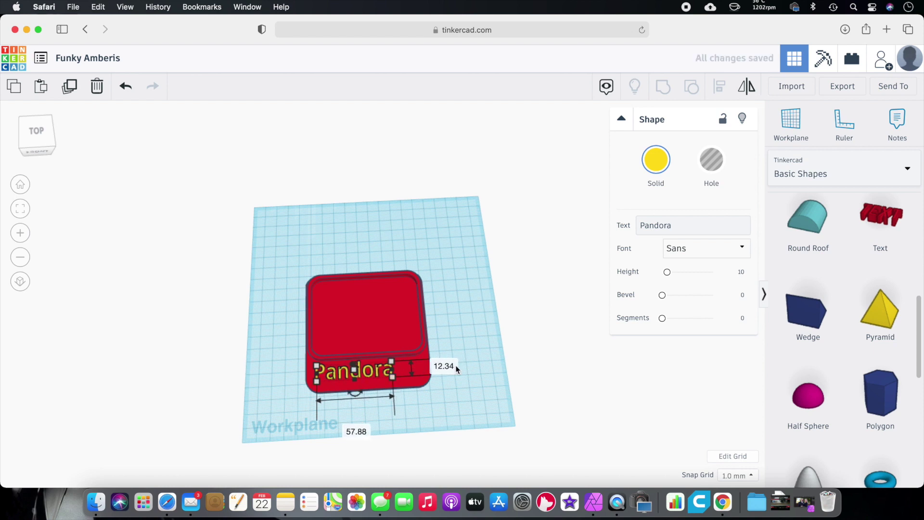
- Align the reduced Pandora text to the centre of the plate's width
left_click(501, 372)
key("super+a")
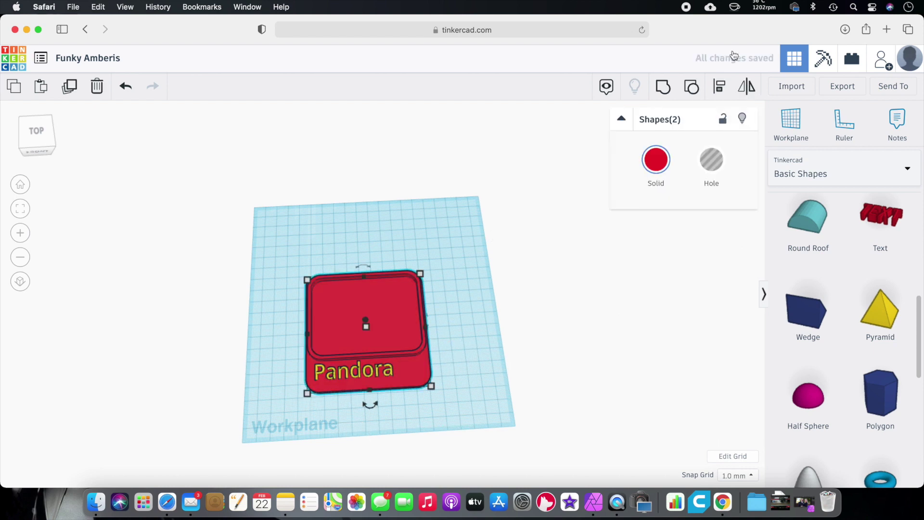
left_click(720, 85)
left_click(371, 406)
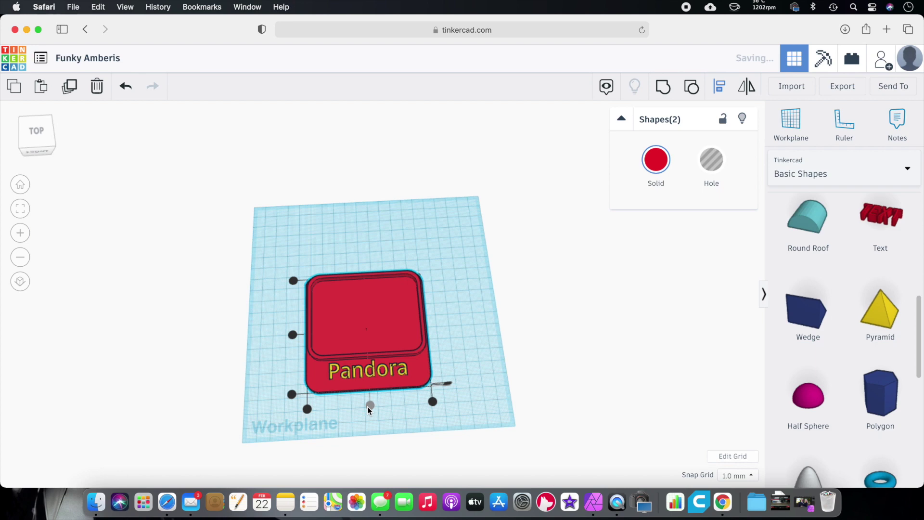
- Raise the Pandora text 2 mm on the plate's front strip
left_click(497, 344)
left_click(372, 370)
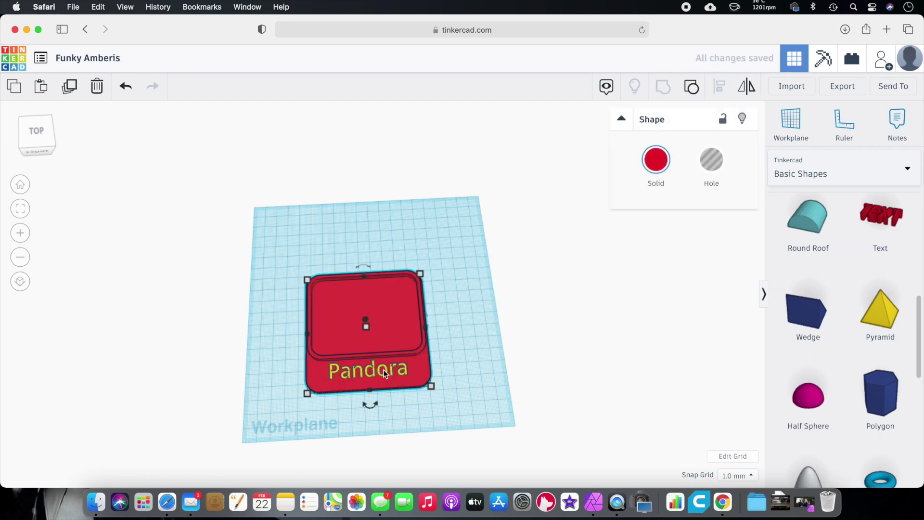
key("Down")
key("Down")
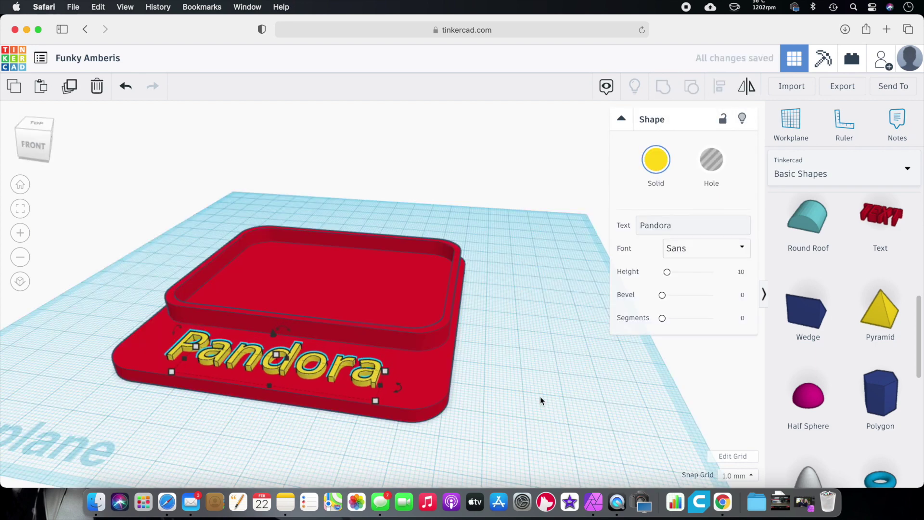
left_click_drag(274, 336, 273, 330)
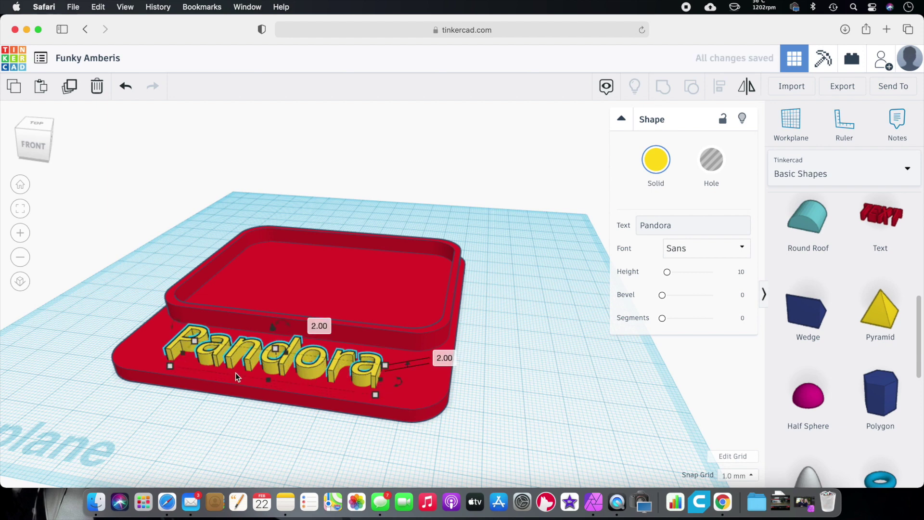
left_click(504, 395)
mouse_move(498, 377)
right_mouse_down()
mouse_move(541, 386)
mouse_move(505, 370)
right_mouse_up()
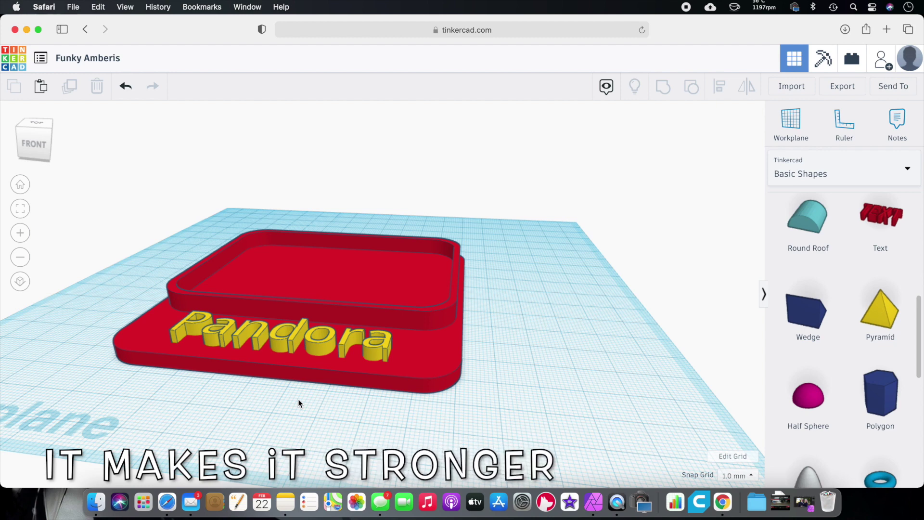
- Group the Pandora text with the plate and tray into one solid red shape
scroll(562, 353, "down", 5)
right_click_drag(547, 374, 504, 334)
left_click_drag(321, 419, 321, 419)
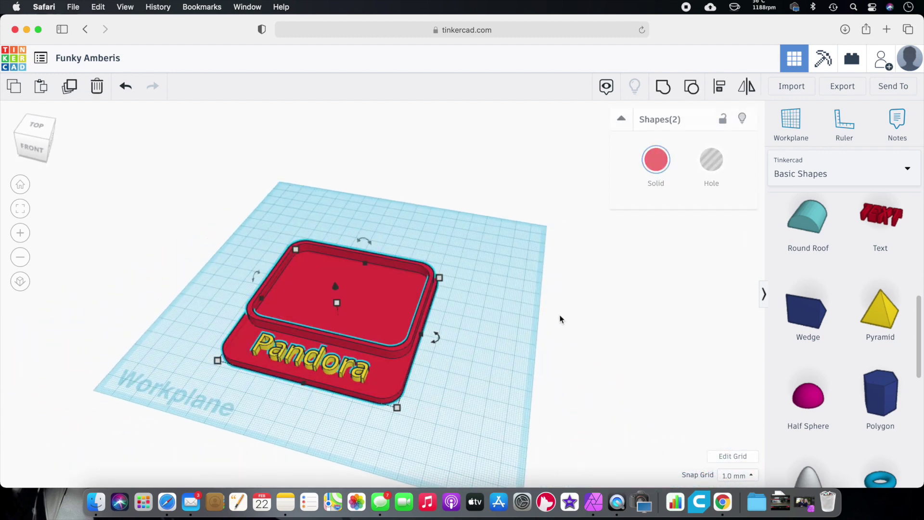
left_click(664, 87)
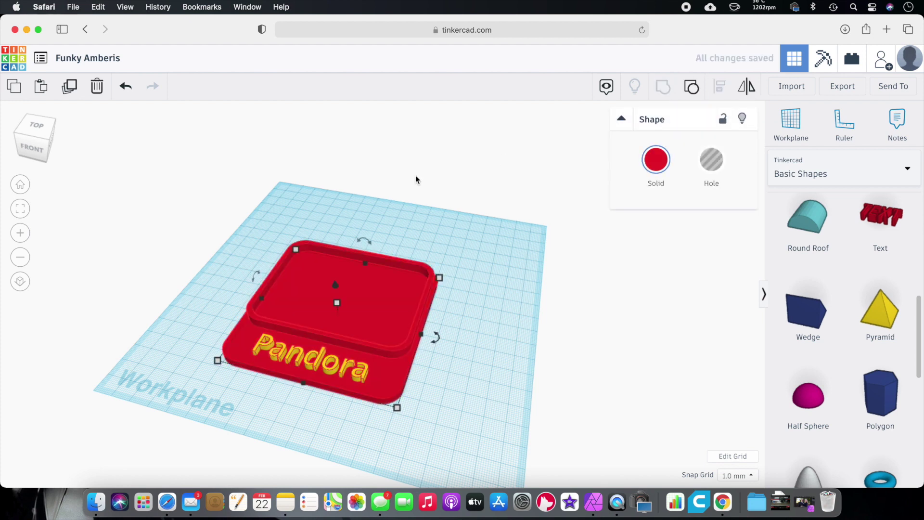
left_click(495, 263)
- Move the grouped plate about 26 mm towards the back of the workplane and 2 mm sideways
right_click_drag(514, 295, 362, 313)
scroll(362, 317, "up", 5)
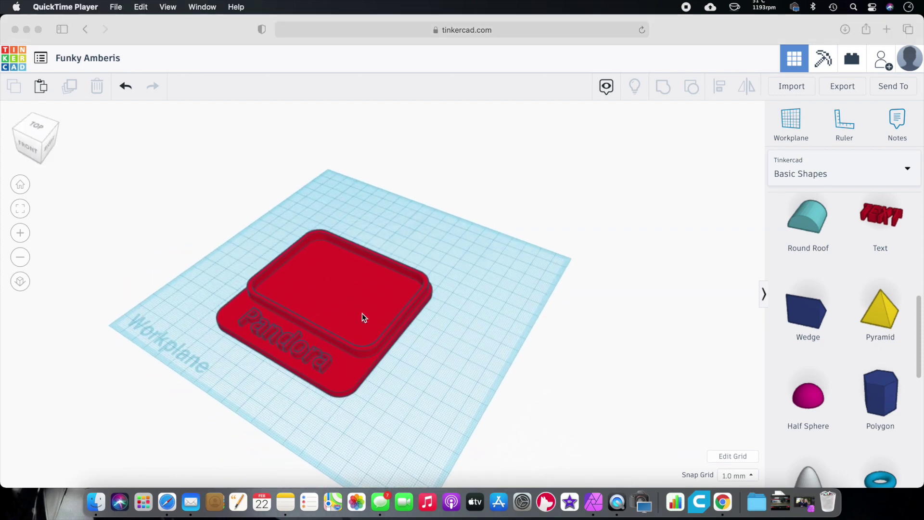
left_click(349, 308)
left_click_drag(340, 313, 368, 287)
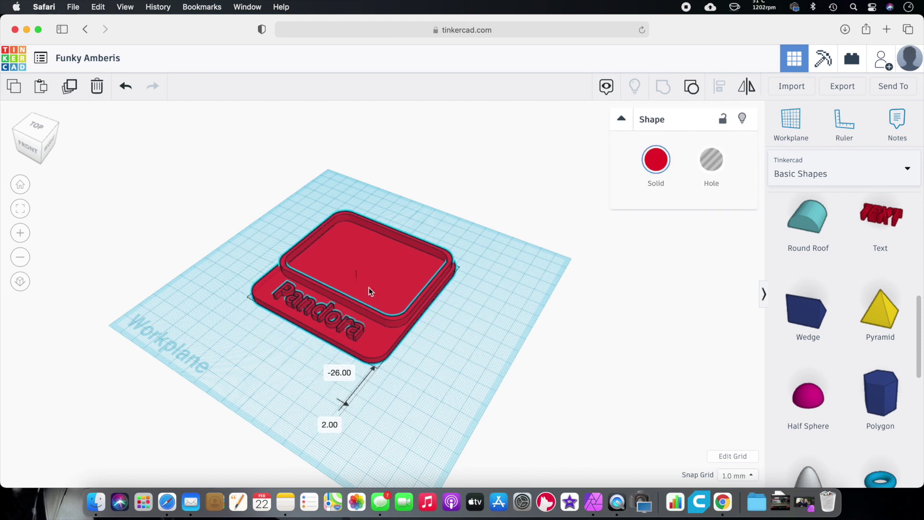
left_click(521, 370)
- Add a solid cylinder beside the plate and set its height to 78 mm
scroll(862, 324, "up", 3)
scroll(862, 324, "up", 5)
left_click_drag(880, 320, 485, 337)
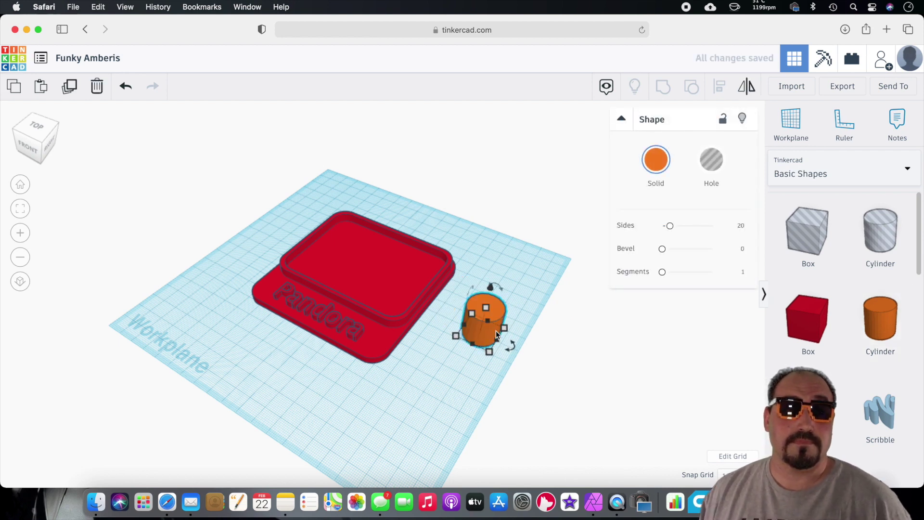
left_click(540, 321)
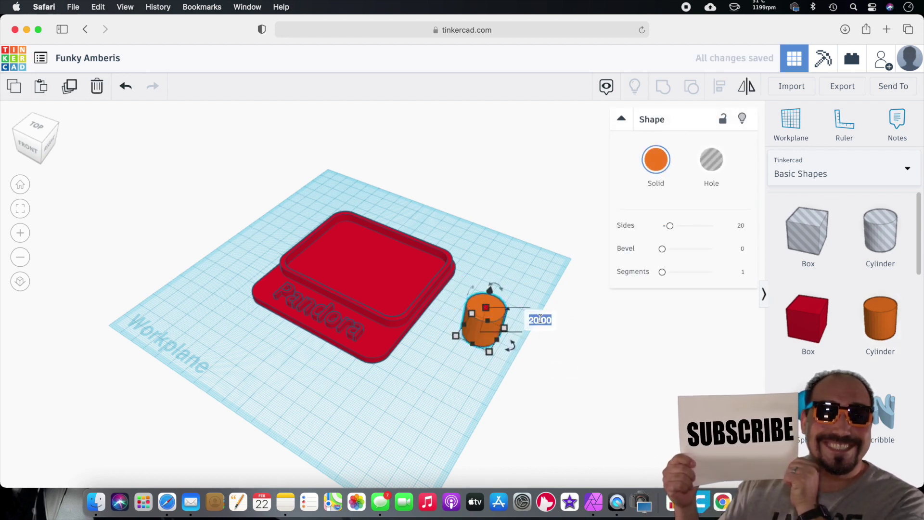
type("78")
key("Return")
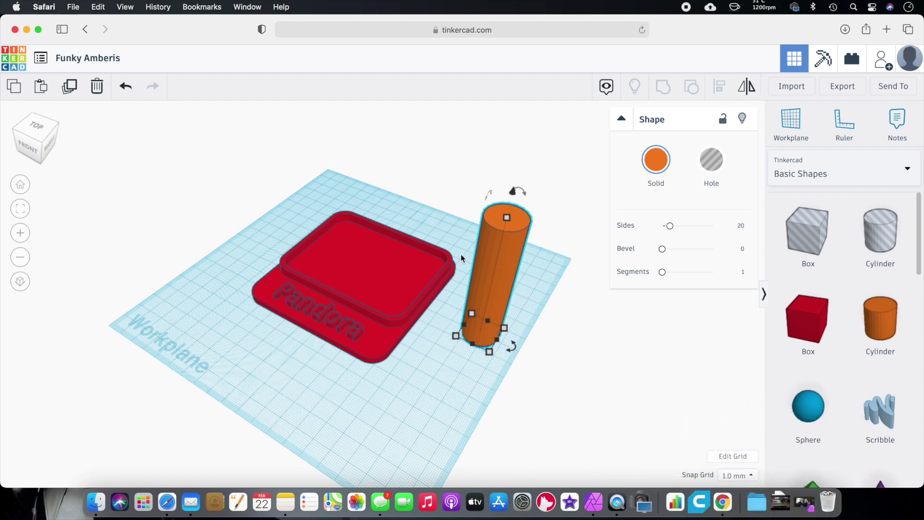
- Move the 78 mm cylinder onto the left part of the tray, using a flat top view
left_click(36, 126)
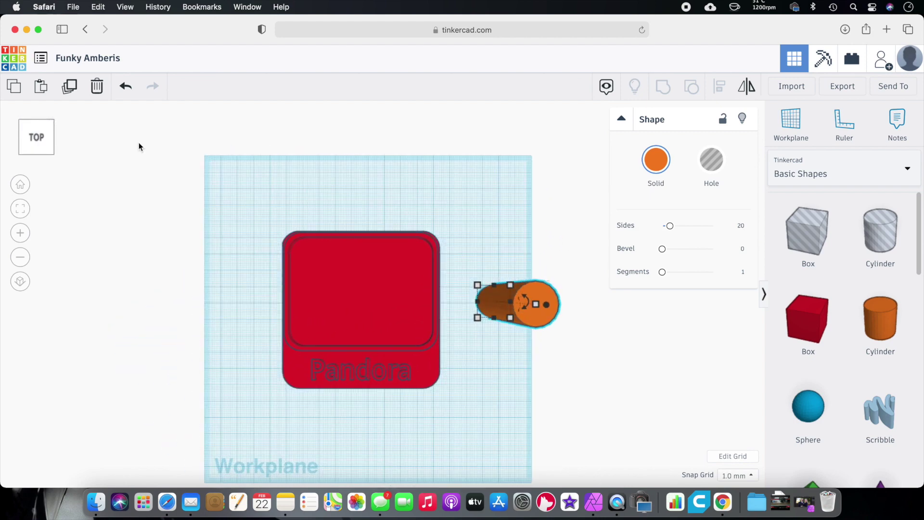
left_click(20, 281)
left_click(22, 283)
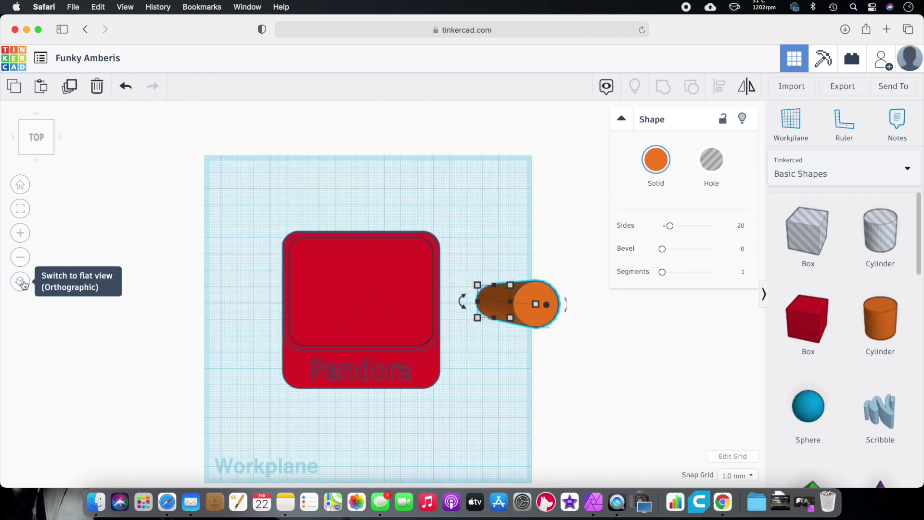
left_click(22, 283)
left_click_drag(498, 290, 333, 281)
left_click(452, 264)
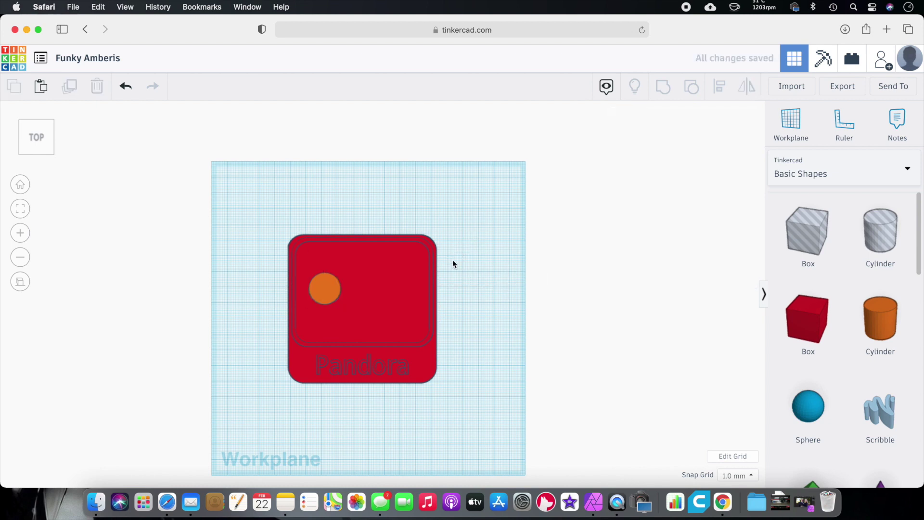
right_click_drag(466, 304, 417, 215)
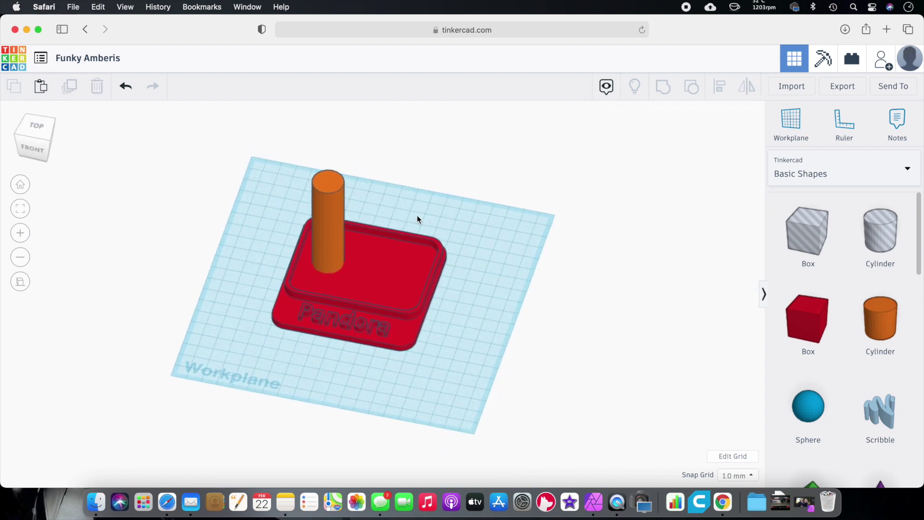
- Raise the upright cylinder's number of sides to 52 in perspective view
left_click(320, 192)
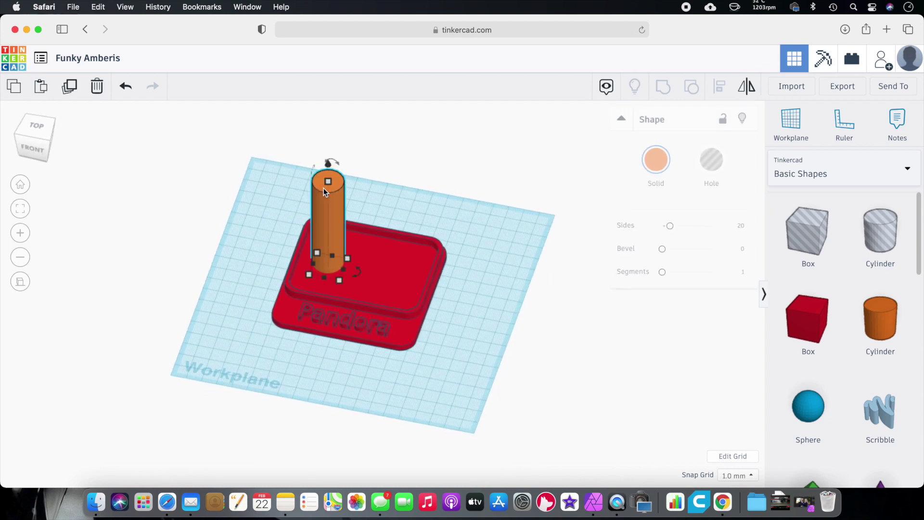
left_click(20, 282)
right_click_drag(525, 264, 505, 276)
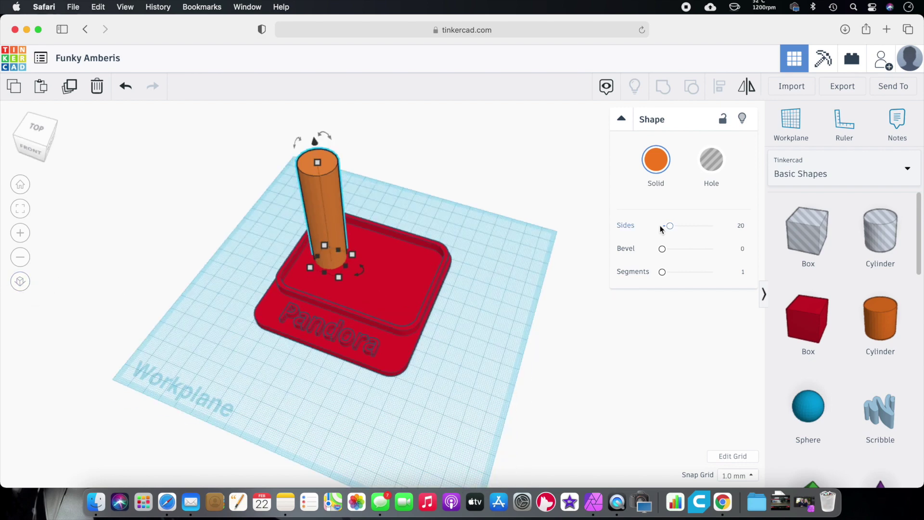
left_click_drag(671, 230, 702, 230)
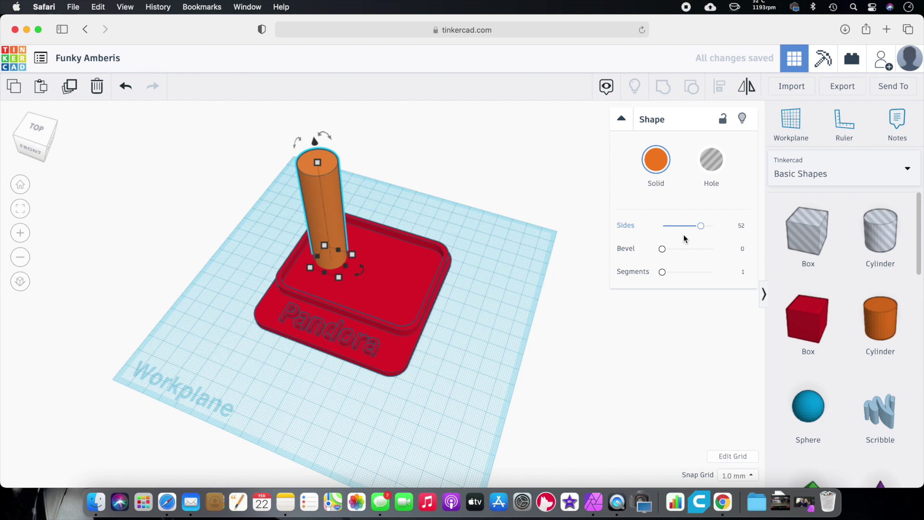
left_click(448, 228)
- Duplicate the upright cylinder and rotate the copy 90° so it lies horizontally across the plate's width
left_click(332, 241)
mouse_move(327, 137)
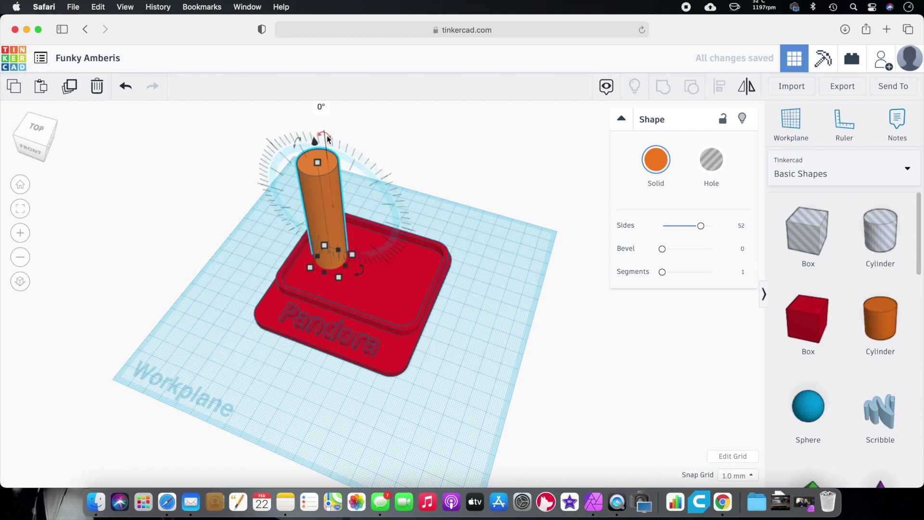
left_click_drag(328, 138, 433, 238)
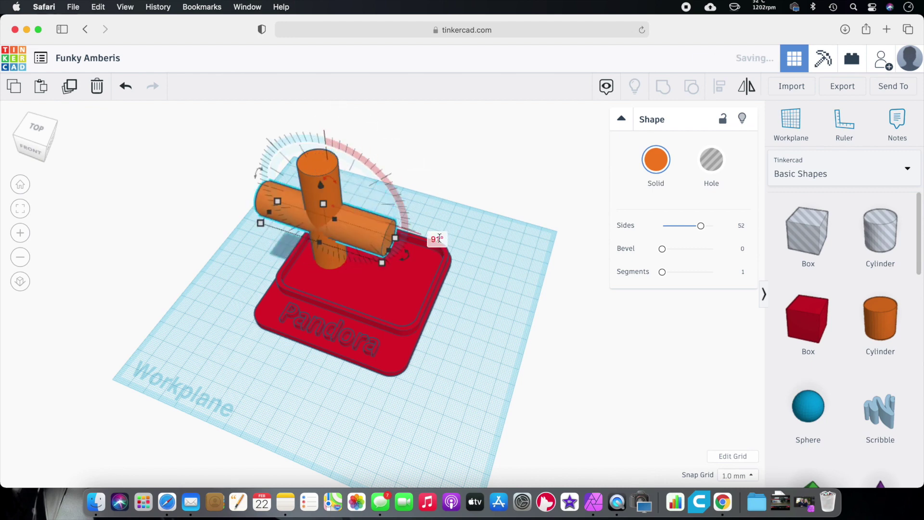
type("90")
key("Return")
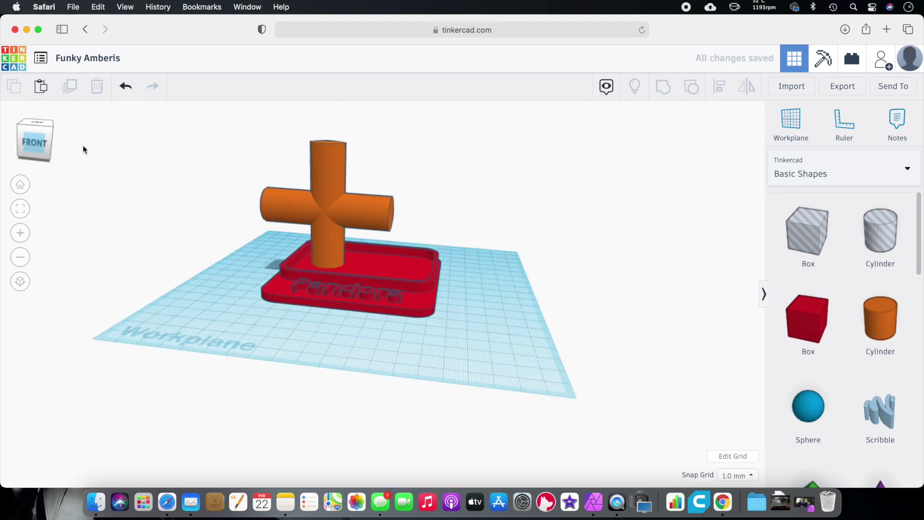
- Shift the horizontal cylinder sideways and lift it onto the upper end of the upright cylinder, using a flat front view
left_click(20, 281)
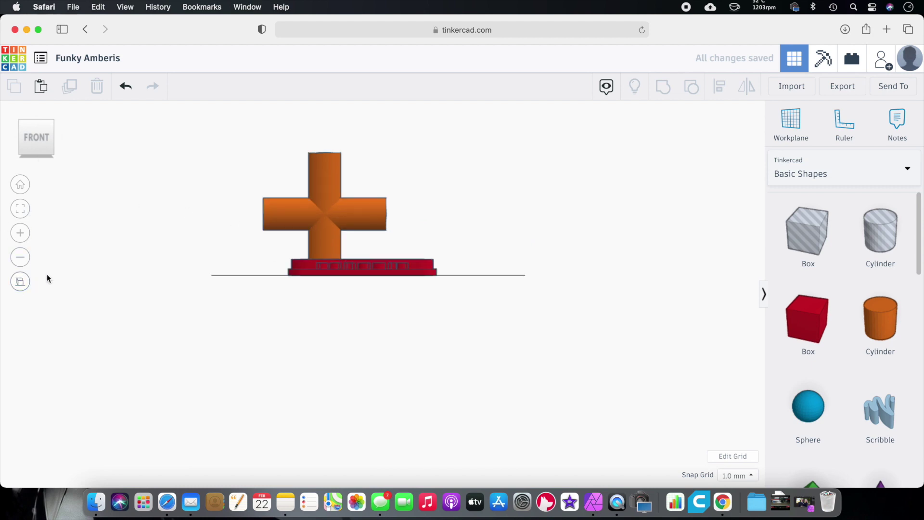
left_click_drag(274, 205, 307, 213)
left_click_drag(364, 174, 361, 113)
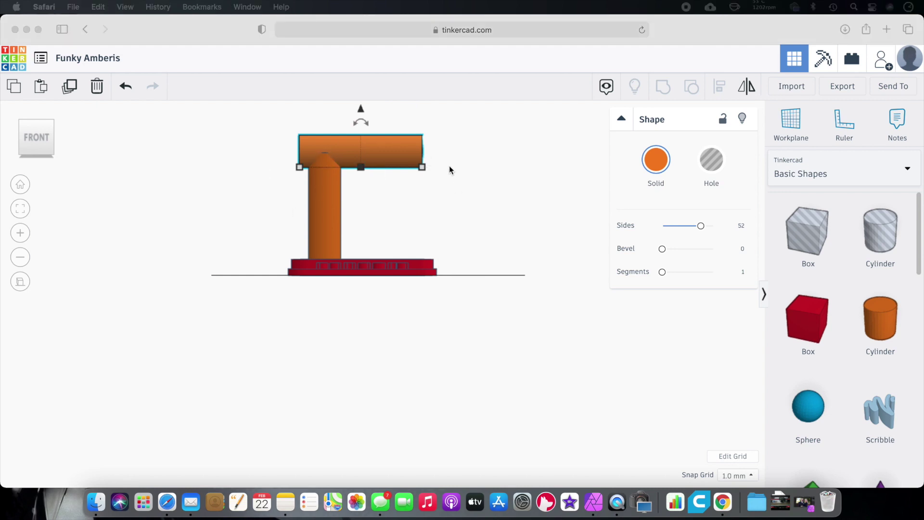
- Enlarge the horizontal cylinder's cross-section to 21 mm deep by 21 mm high
right_click_drag(470, 174, 394, 222)
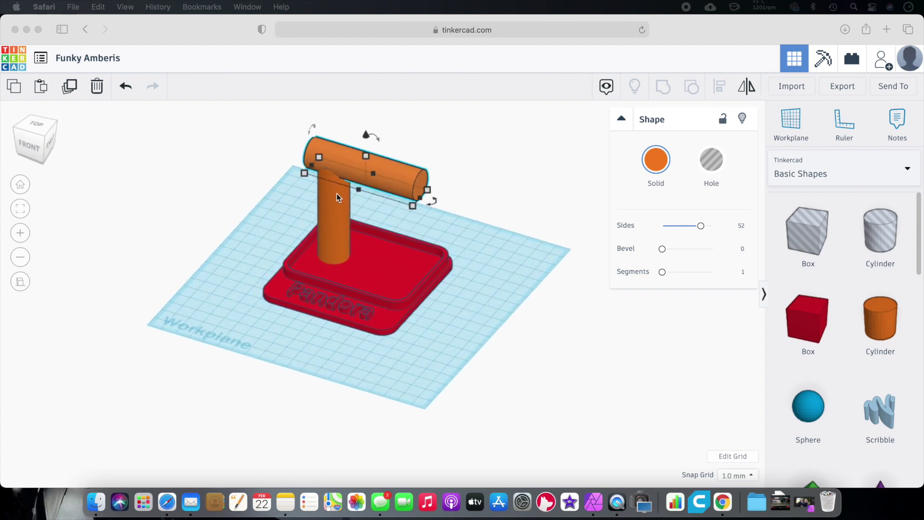
left_click(413, 204)
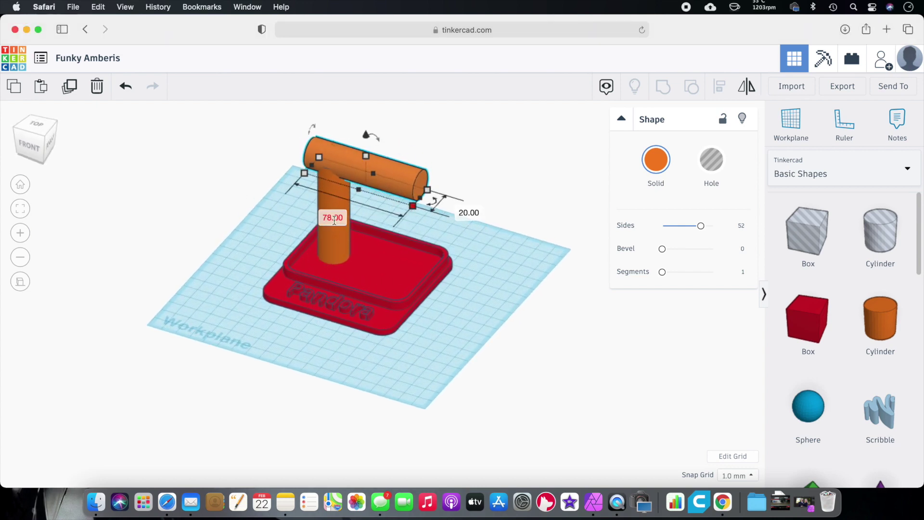
left_click(474, 212)
type("21")
key("Return")
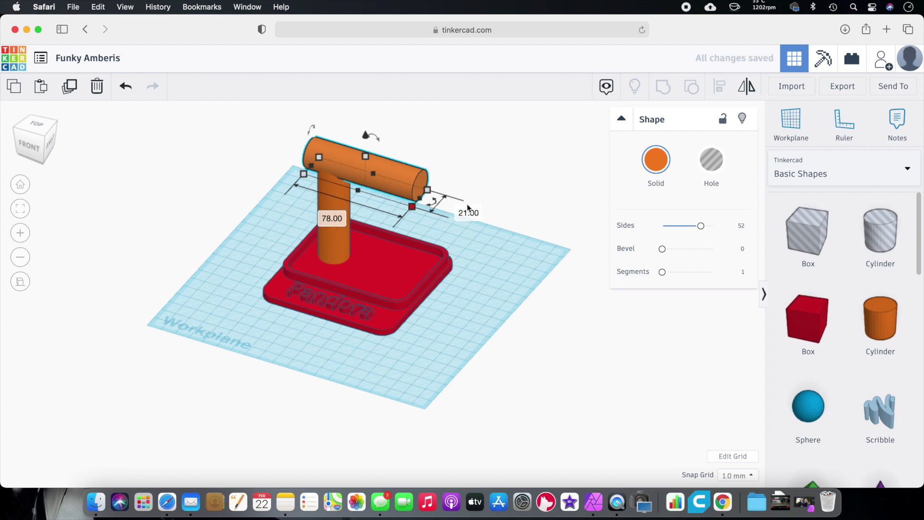
mouse_move(367, 161)
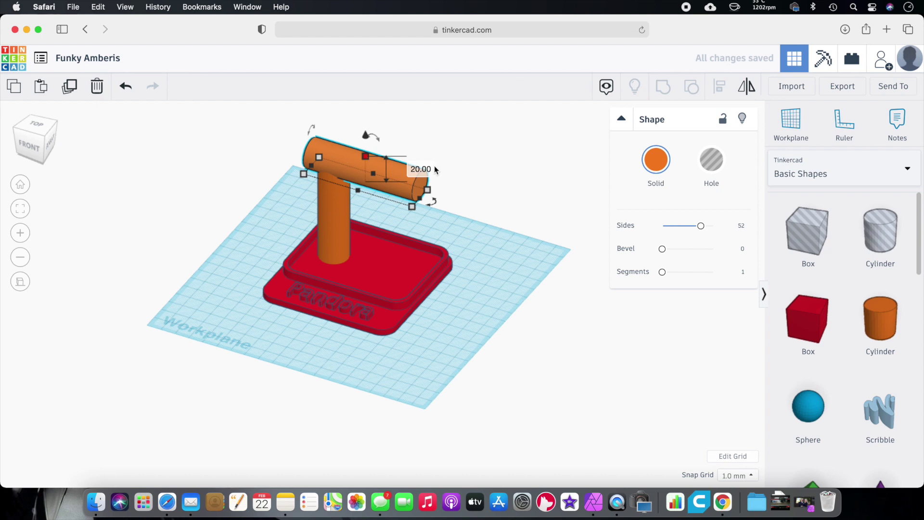
left_click(420, 169)
type("21")
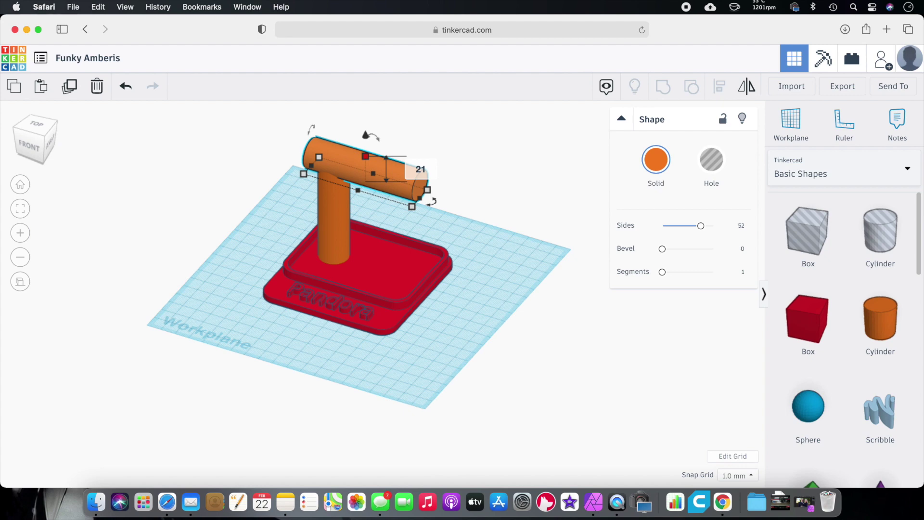
key("Return")
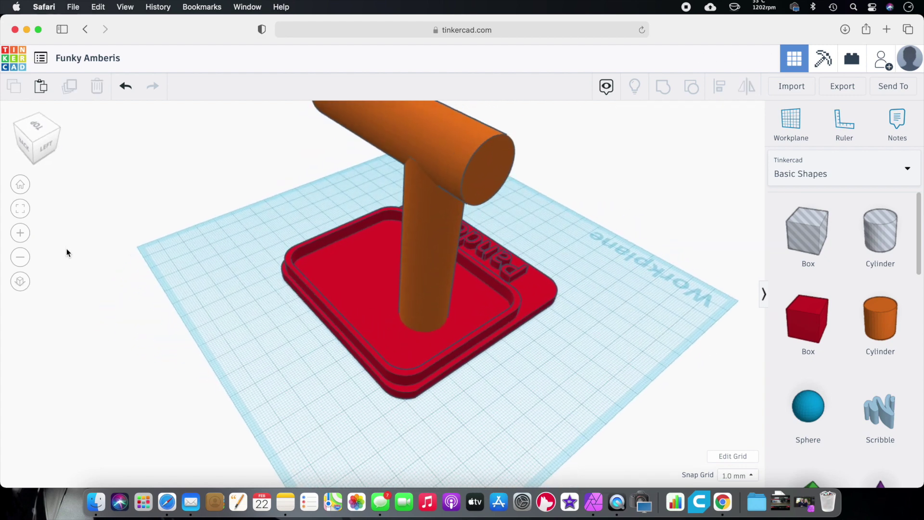
- Reduce the upright cylinder's base dimensions to 19.5 by 19.5 mm
left_click(422, 301)
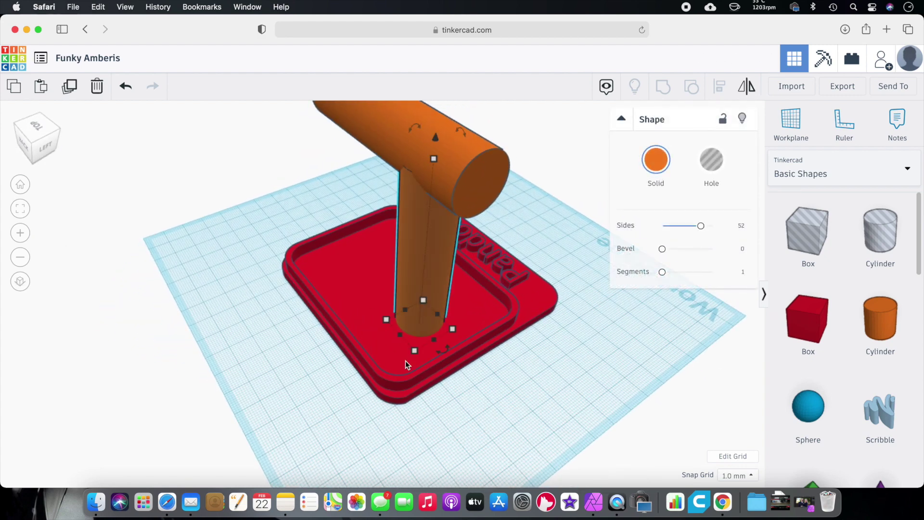
mouse_move(414, 351)
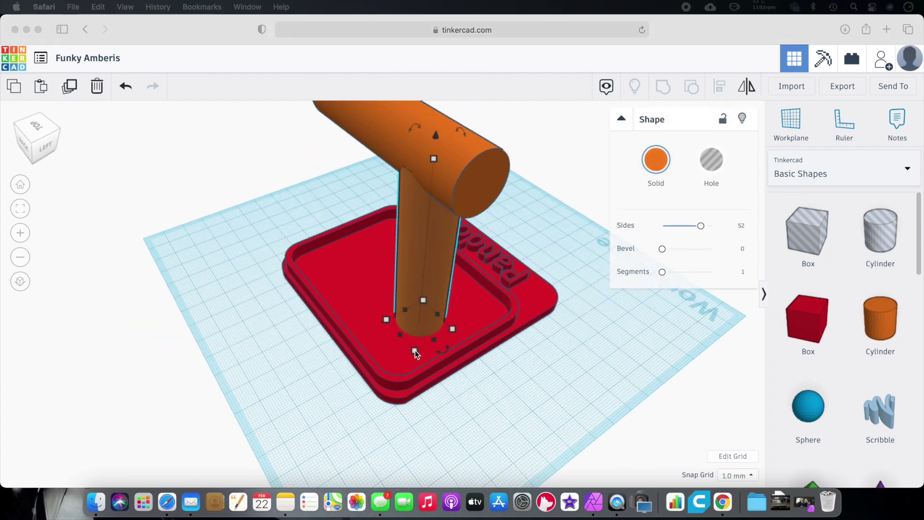
left_click(478, 385)
type("19")
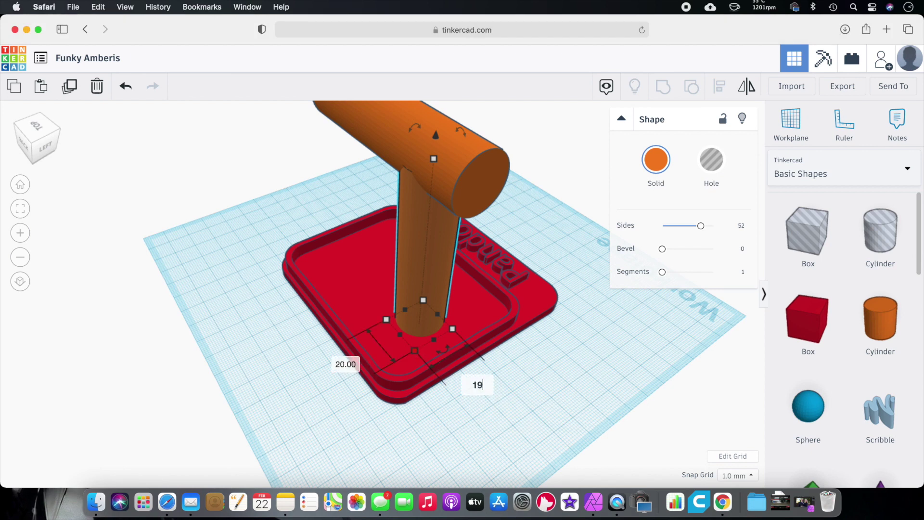
type(".5")
left_click(343, 363)
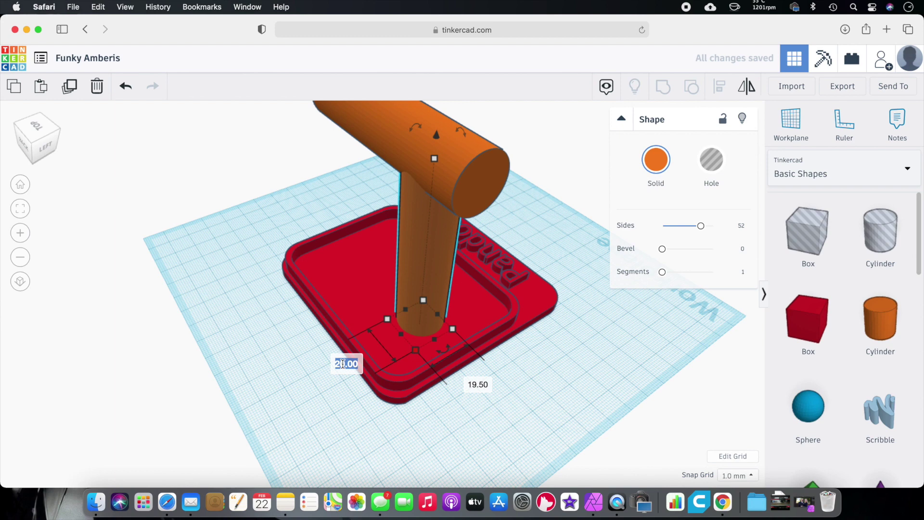
type("19.5")
key("Return")
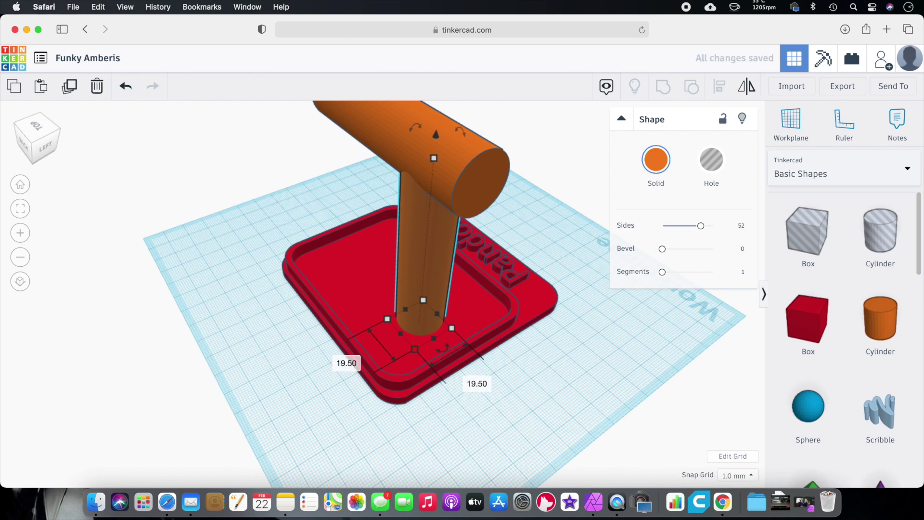
left_click(560, 369)
right_click_drag(585, 378, 458, 235)
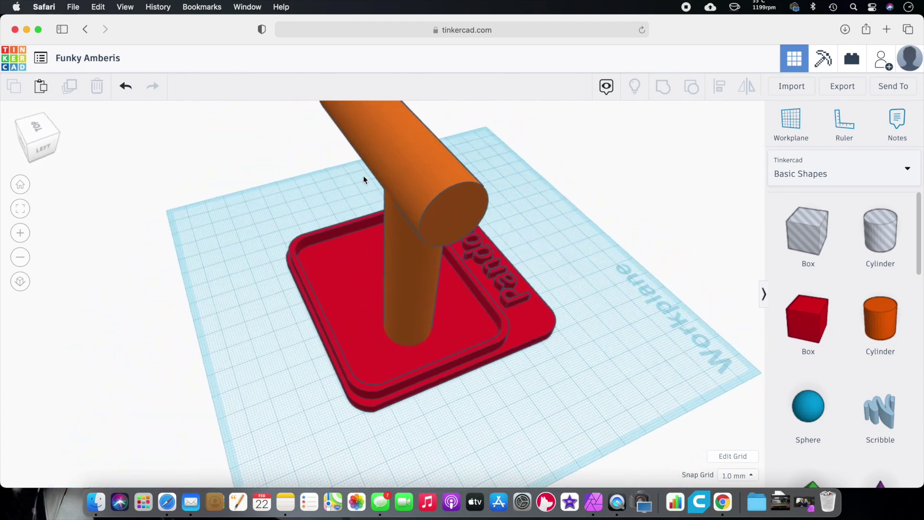
- Align the upright and horizontal cylinders with each other on their centres across the plate's front-to-back depth
right_click_drag(652, 246, 363, 259)
right_click_drag(180, 228, 182, 139)
left_click_drag(354, 215, 342, 197)
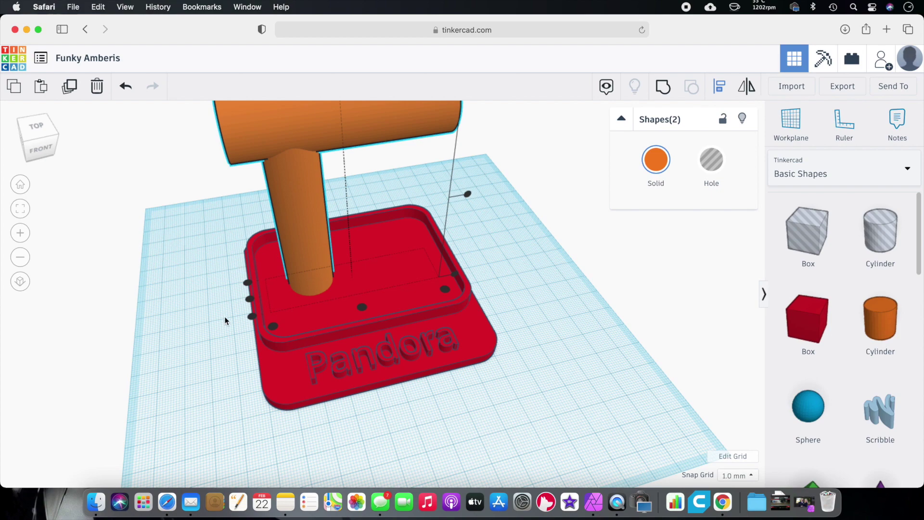
right_click_drag(209, 302, 254, 312)
scroll(227, 290, "down", 4)
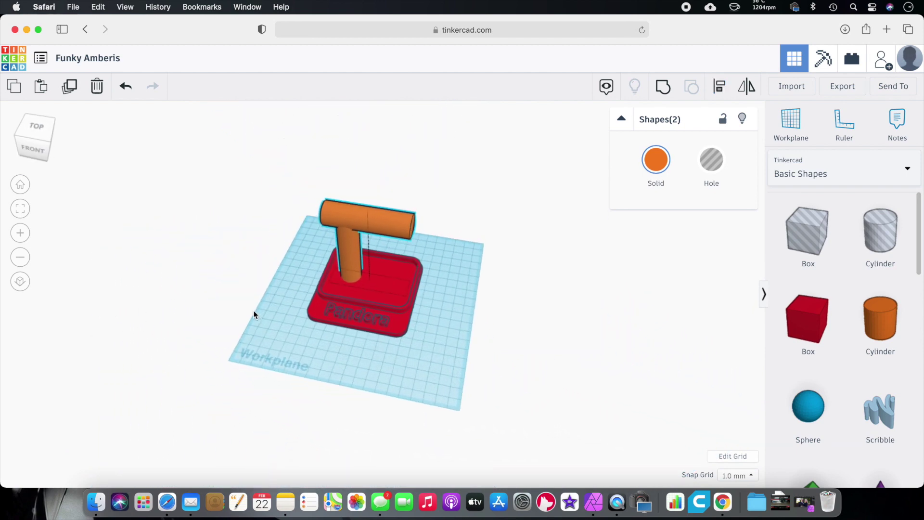
scroll(254, 313, "up", 3)
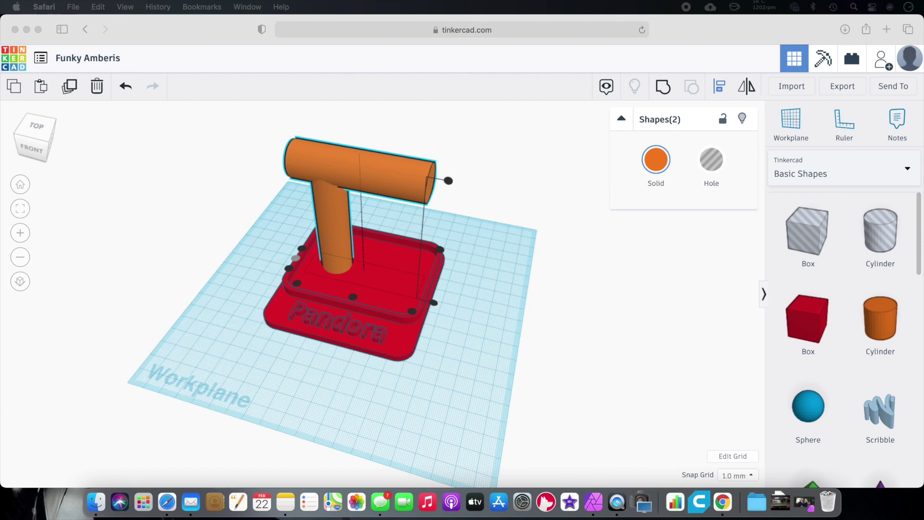
- Place a sphere on the workplane in front of the plate and resize it to 12 by 12 by 12 mm
left_click_drag(802, 402, 448, 384)
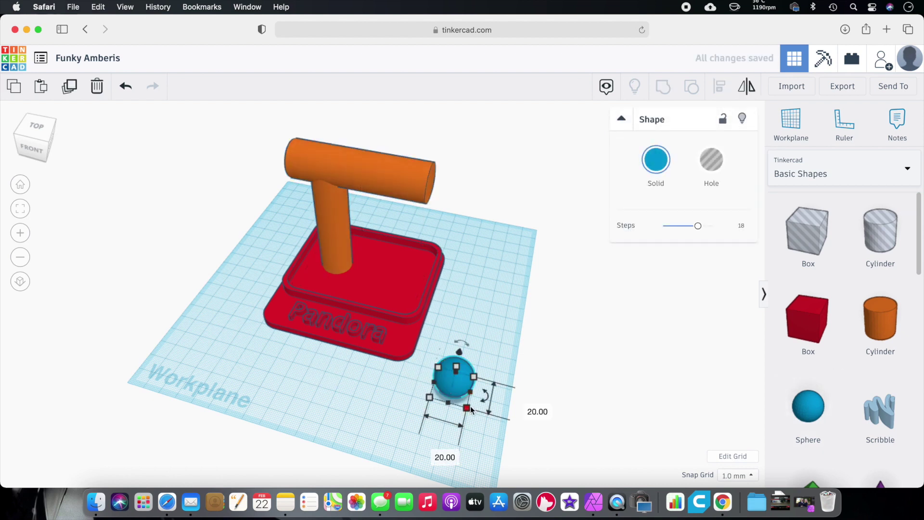
mouse_move(468, 408)
left_click(434, 451)
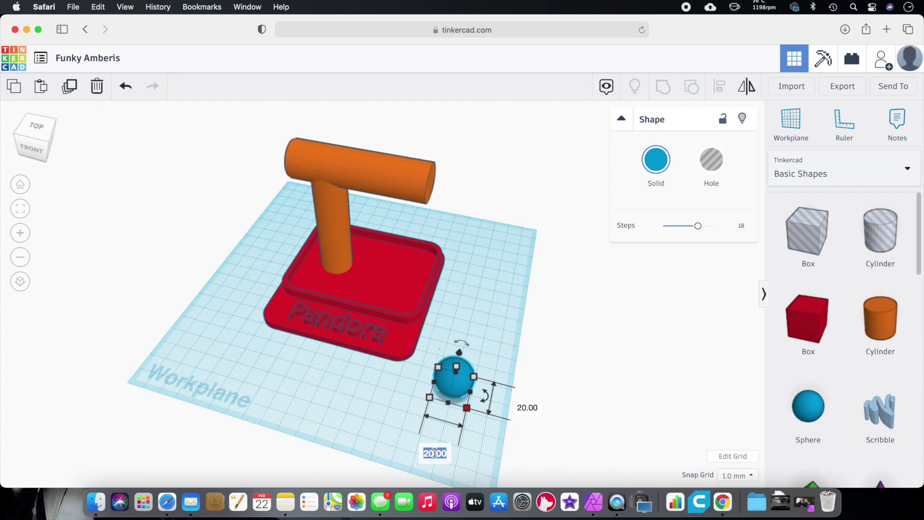
type("12")
left_click(526, 405)
type("12")
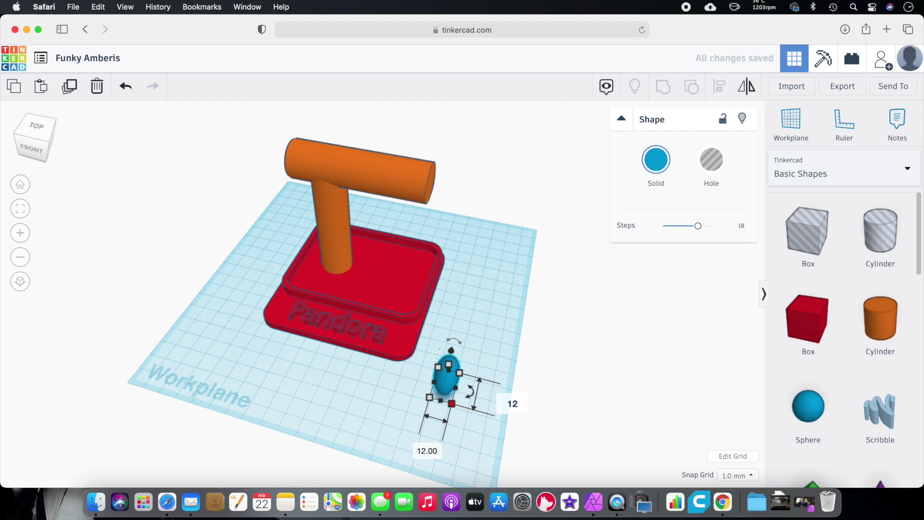
left_click(510, 369)
type("12")
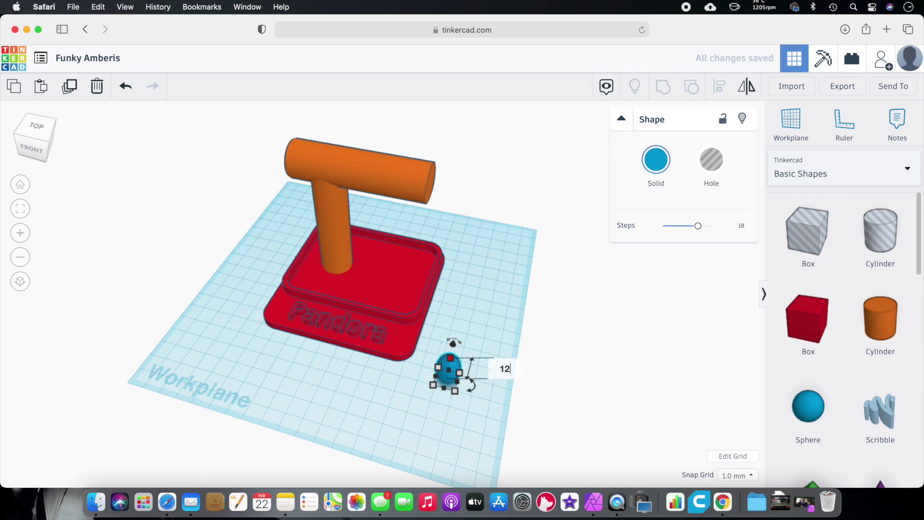
key("Return")
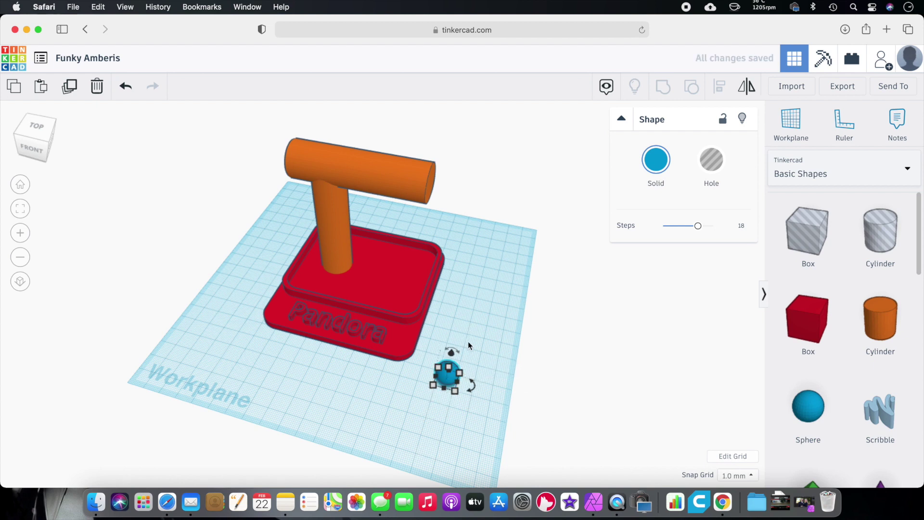
- Raise the small sphere about 84 mm above the workplane, towards the free end of the horizontal cylinder
left_click(455, 323)
right_click_drag(472, 318, 400, 331)
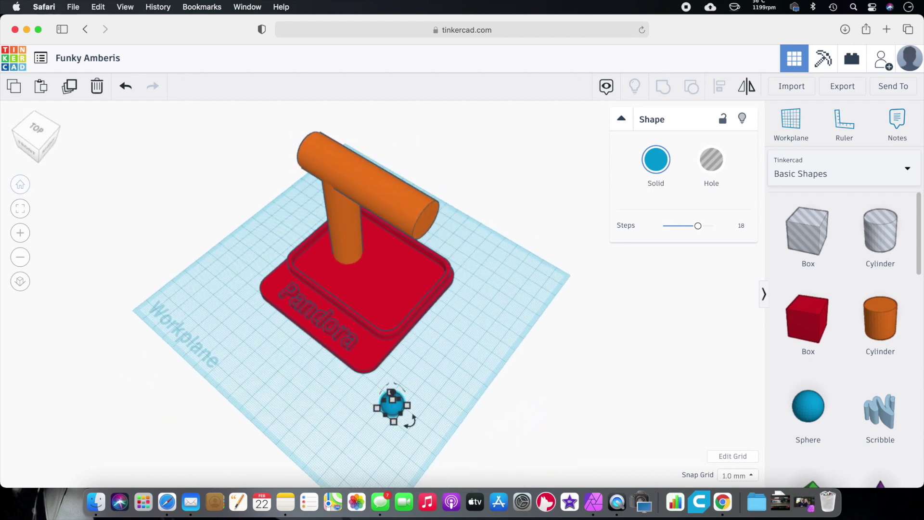
left_click(437, 385)
right_click_drag(437, 385, 461, 353)
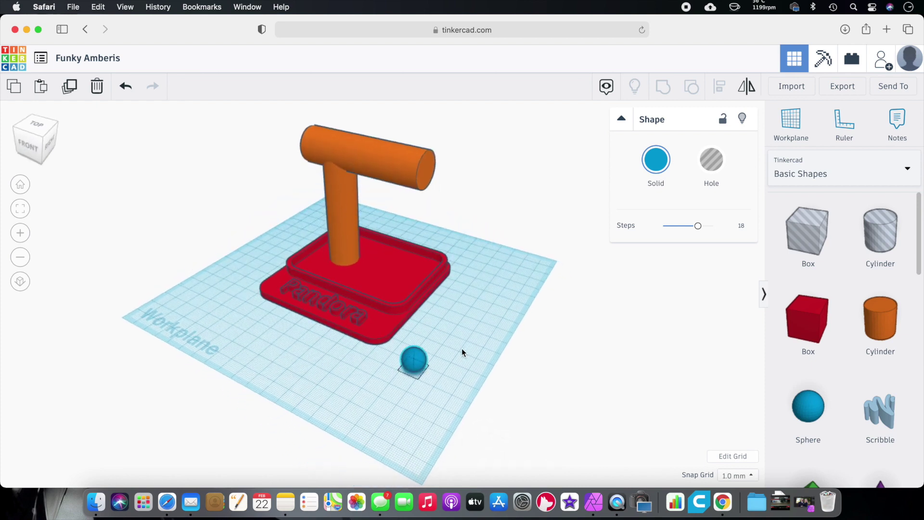
left_click(413, 360)
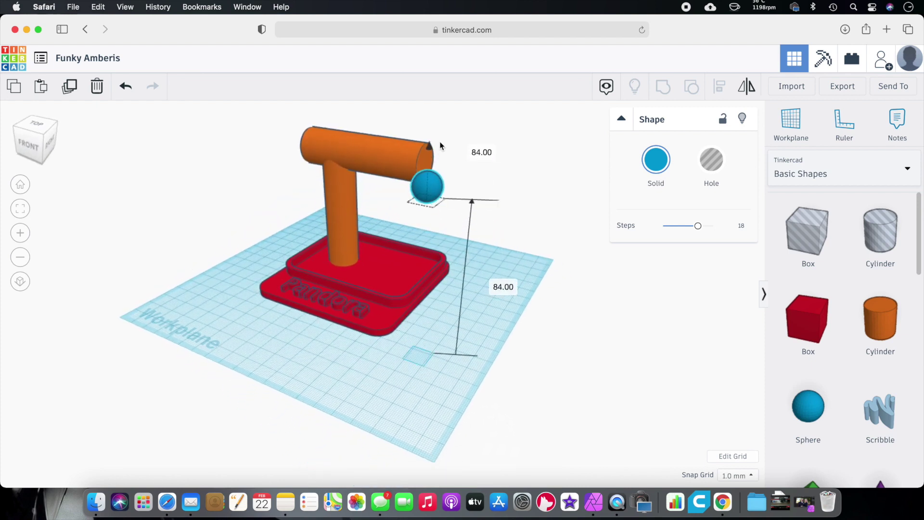